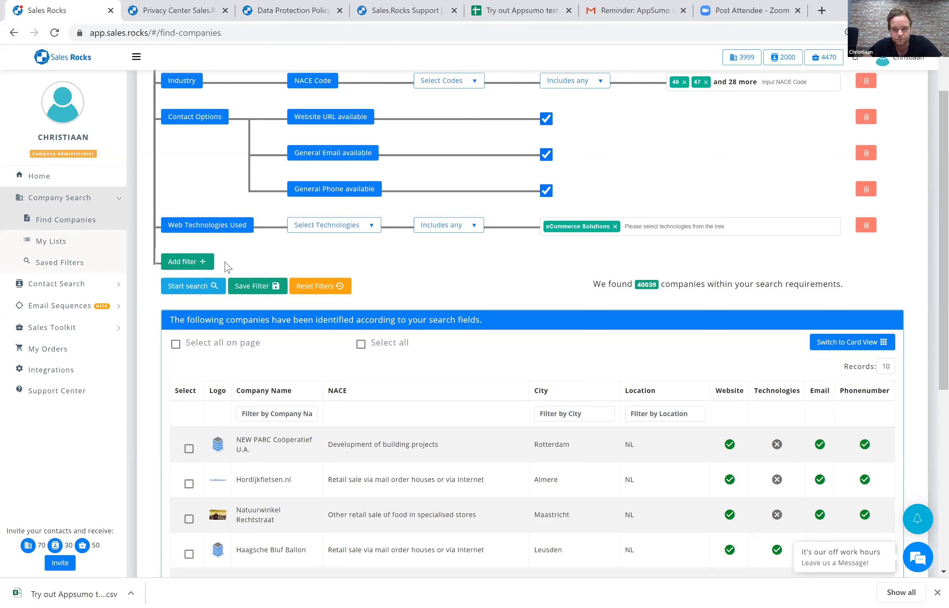
Run the company search with the current filters, including eCommerce Solutions web technologies, and review the matching companies.
{"action": "left_click", "coordinate": [188, 285]}
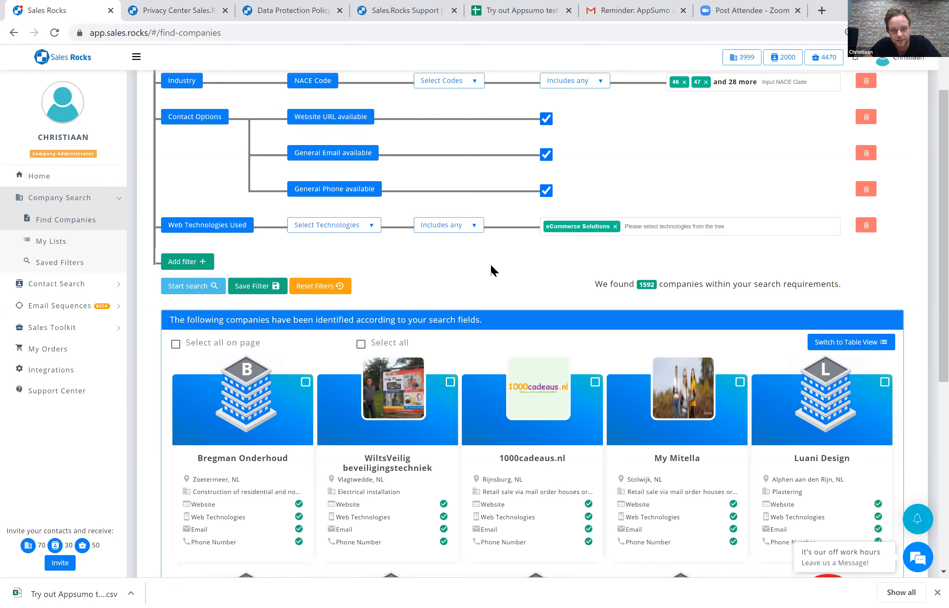
{"action": "scroll", "coordinate": [598, 205], "scroll_direction": "down", "scroll_amount": 1}
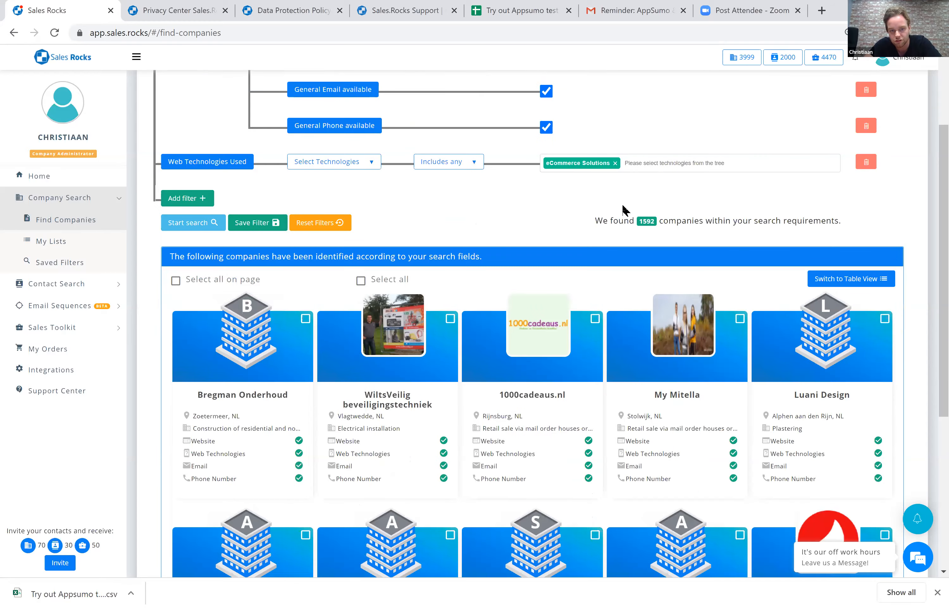
{"action": "scroll", "coordinate": [574, 247], "scroll_direction": "down", "scroll_amount": 1}
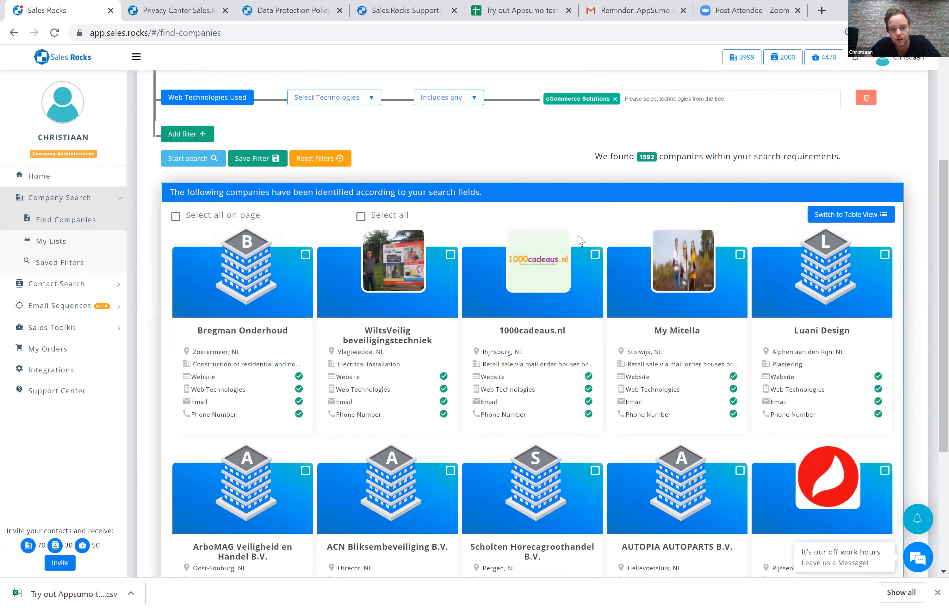
{"action": "scroll", "coordinate": [578, 239], "scroll_direction": "down", "scroll_amount": 2}
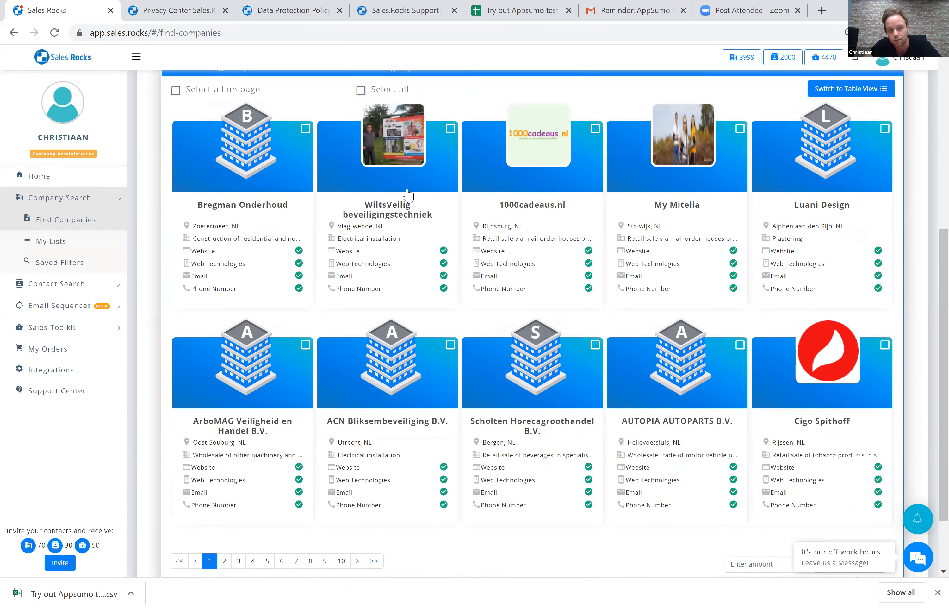
{"action": "scroll", "coordinate": [617, 112], "scroll_direction": "up", "scroll_amount": 1}
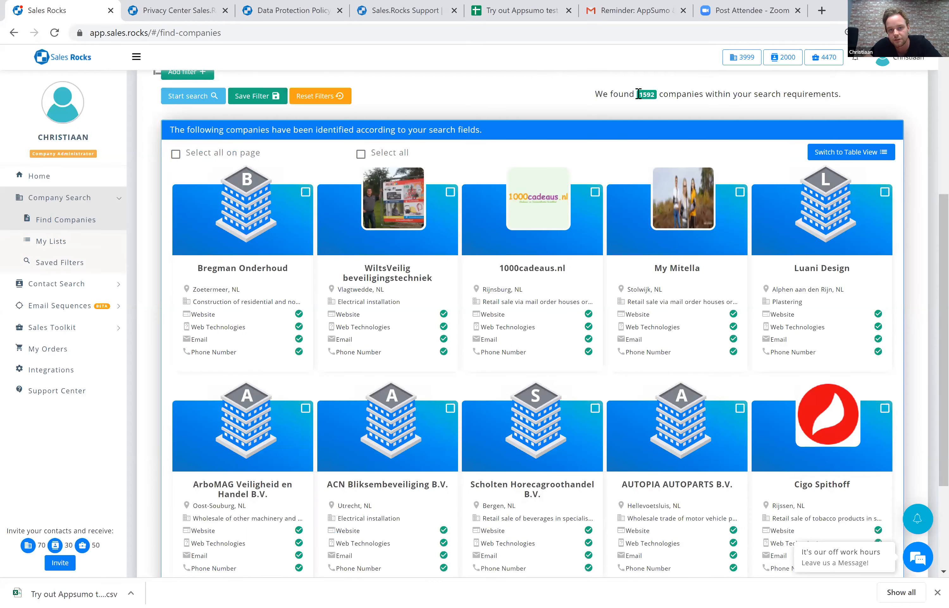
Try selecting all results and only the companies on the current page, and clear the selection.
{"action": "left_click", "coordinate": [361, 154]}
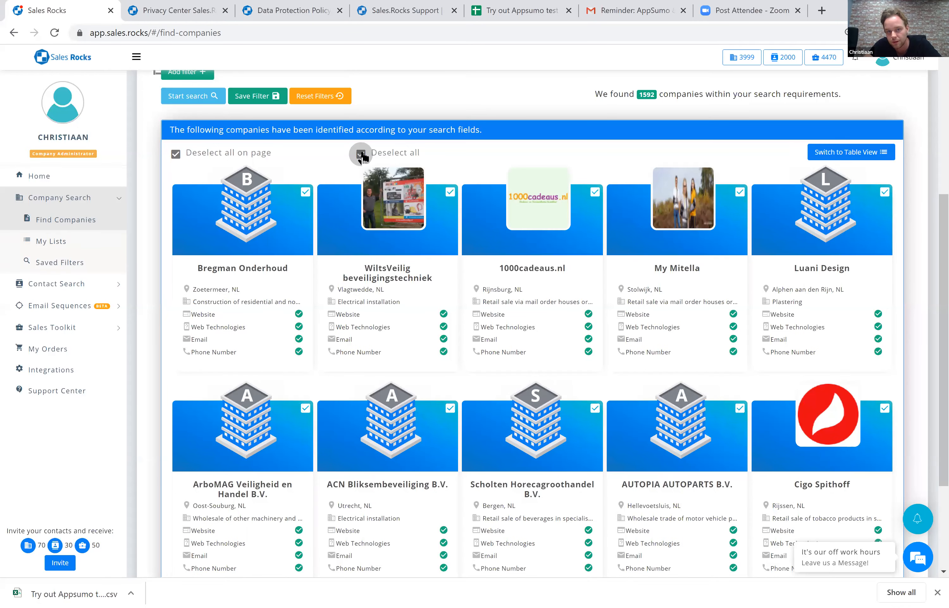
{"action": "left_click", "coordinate": [175, 155]}
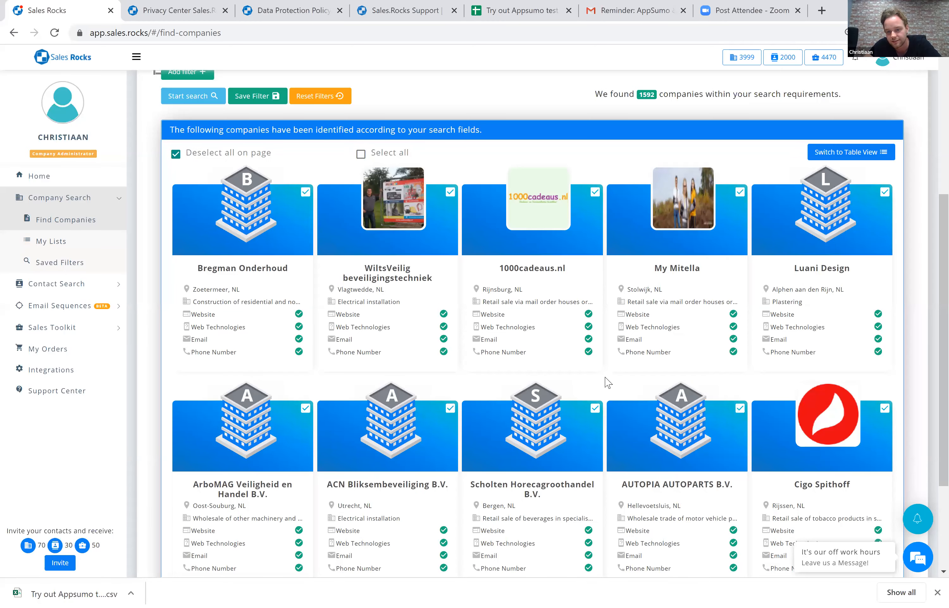
{"action": "scroll", "coordinate": [783, 503], "scroll_direction": "down", "scroll_amount": 3}
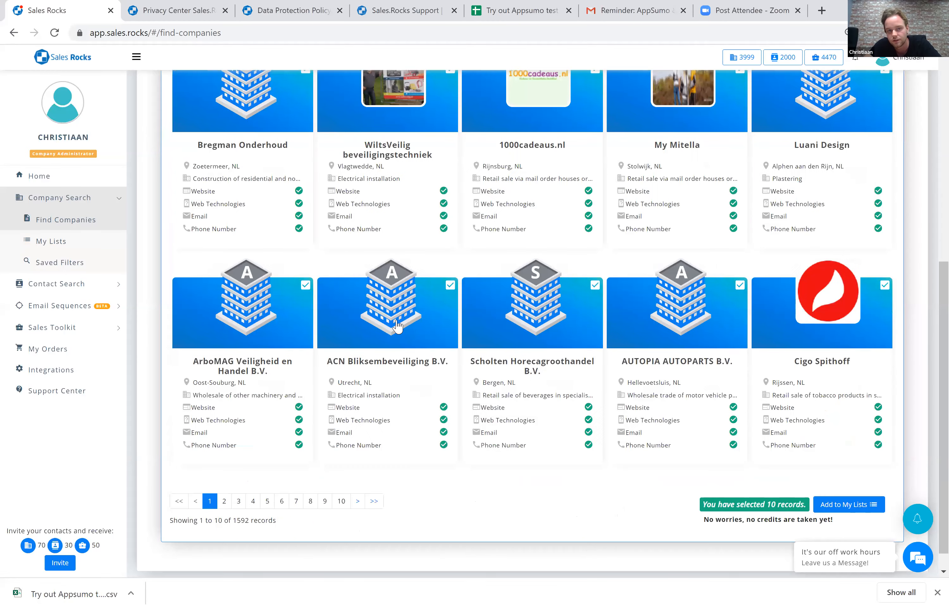
{"action": "scroll", "coordinate": [178, 217], "scroll_direction": "down", "scroll_amount": 1}
{"action": "scroll", "coordinate": [178, 222], "scroll_direction": "up", "scroll_amount": 5}
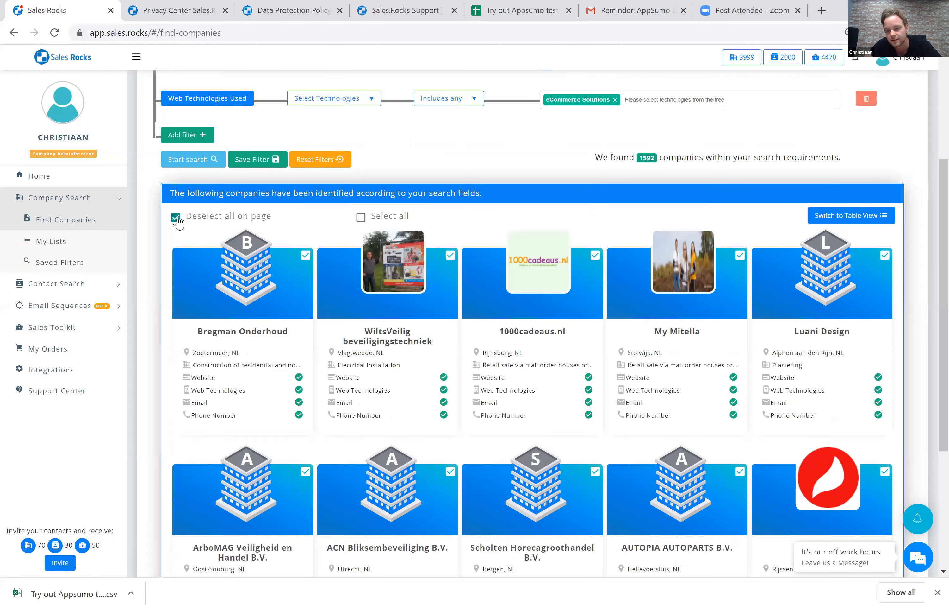
{"action": "left_click", "coordinate": [177, 217]}
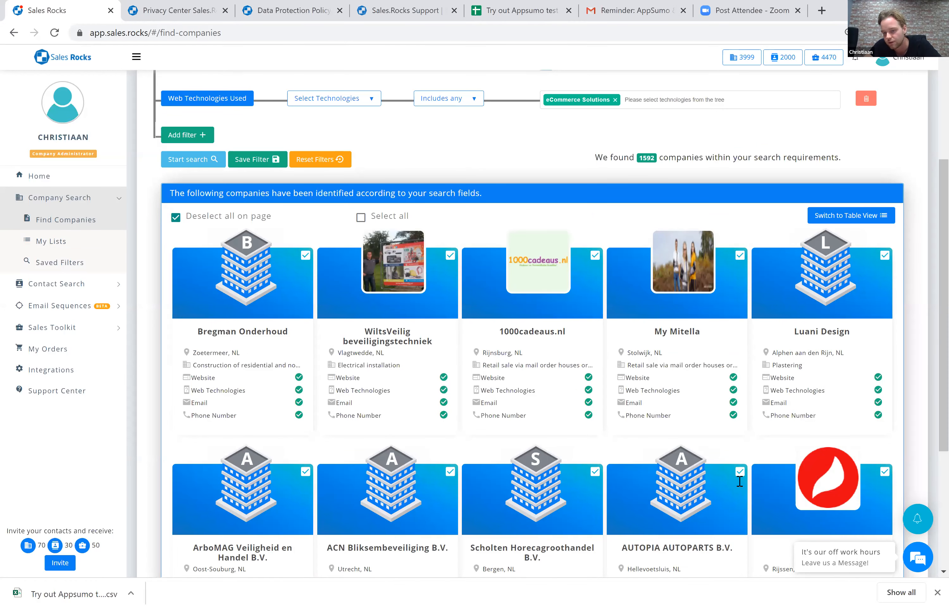
{"action": "scroll", "coordinate": [718, 482], "scroll_direction": "down", "scroll_amount": 5}
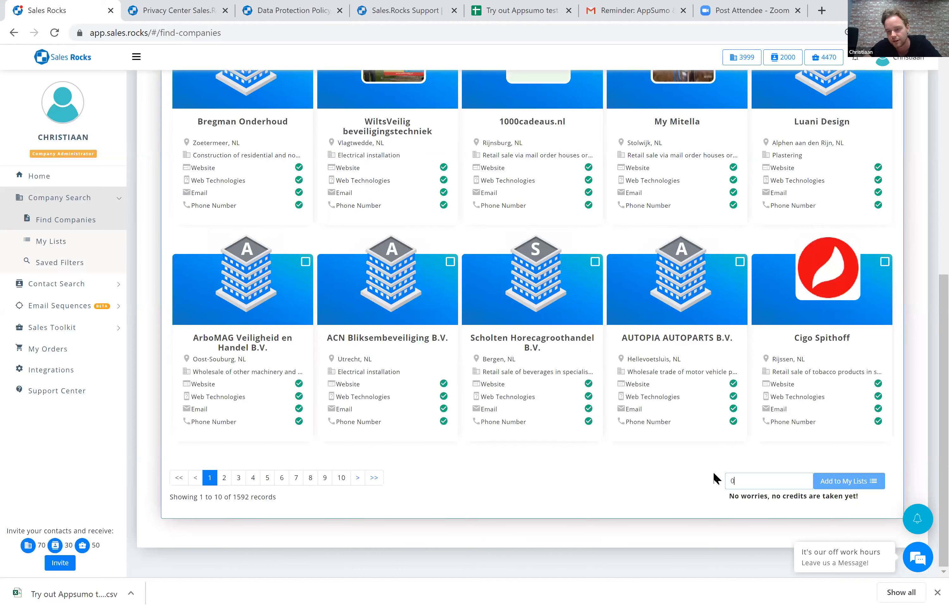
{"action": "scroll", "coordinate": [688, 432], "scroll_direction": "up", "scroll_amount": 2}
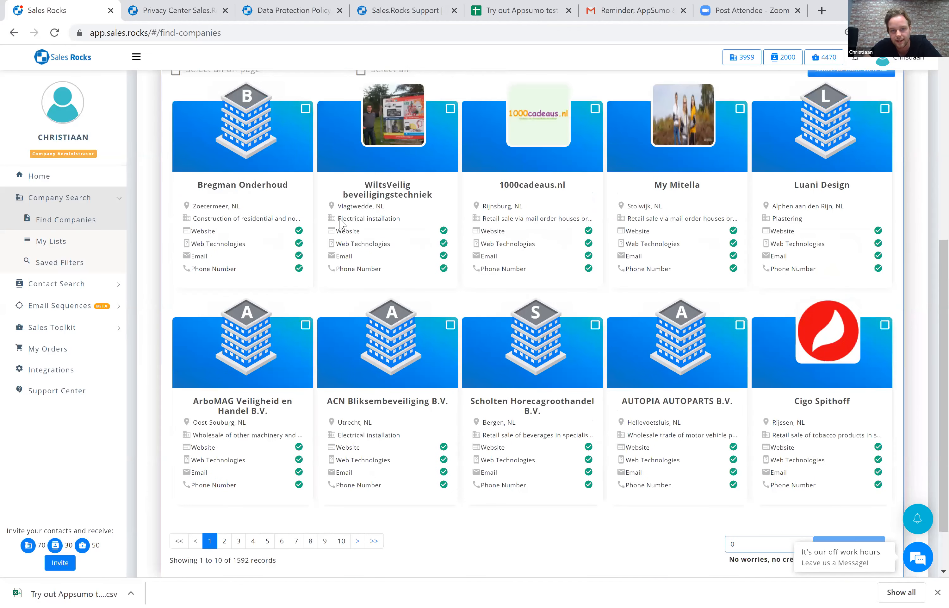
Select all companies found by the search across every results page.
{"action": "scroll", "coordinate": [366, 210], "scroll_direction": "up", "scroll_amount": 3}
{"action": "left_click", "coordinate": [360, 195]}
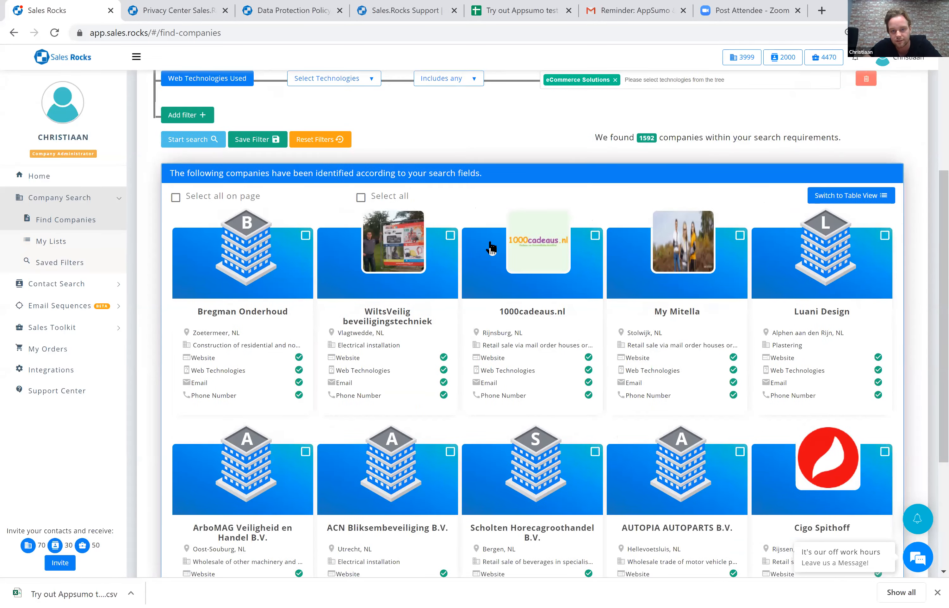
{"action": "scroll", "coordinate": [547, 257], "scroll_direction": "down", "scroll_amount": 5}
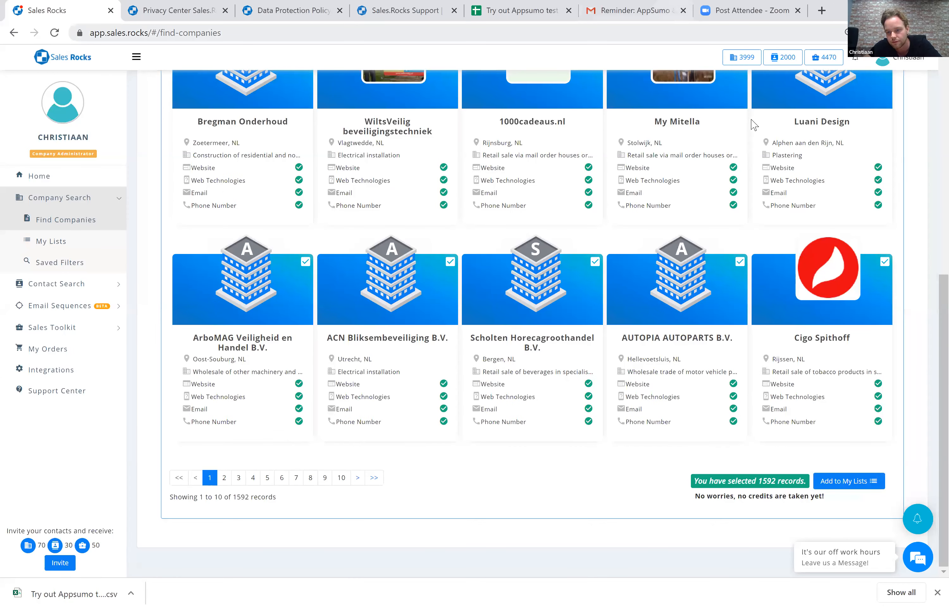
Save the selected companies to a new personal list named "Manufacturing and Wholesale companies".
{"action": "left_click", "coordinate": [411, 138]}
{"action": "type", "text": "Man"}
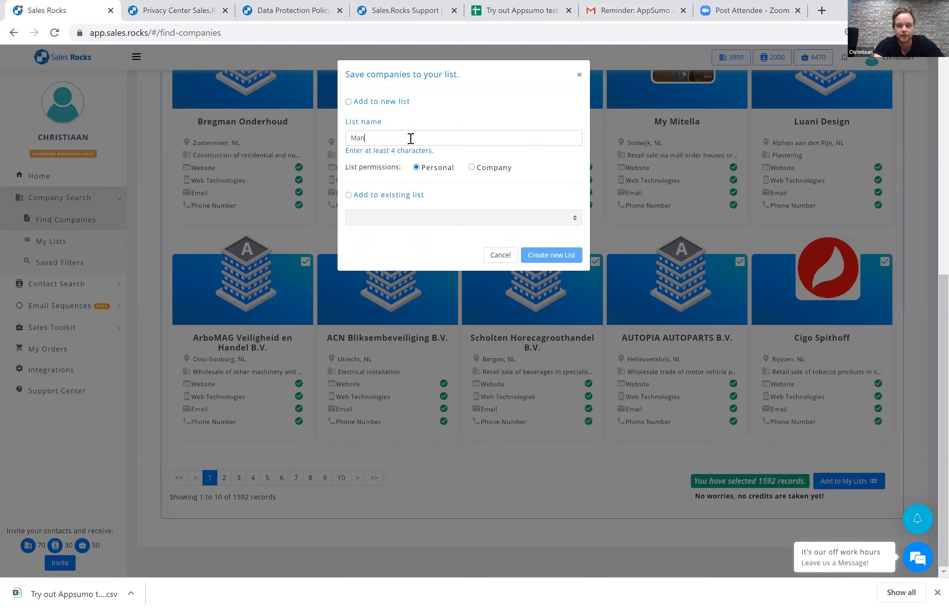
{"action": "type", "text": "ufacturing and Wholesales "}
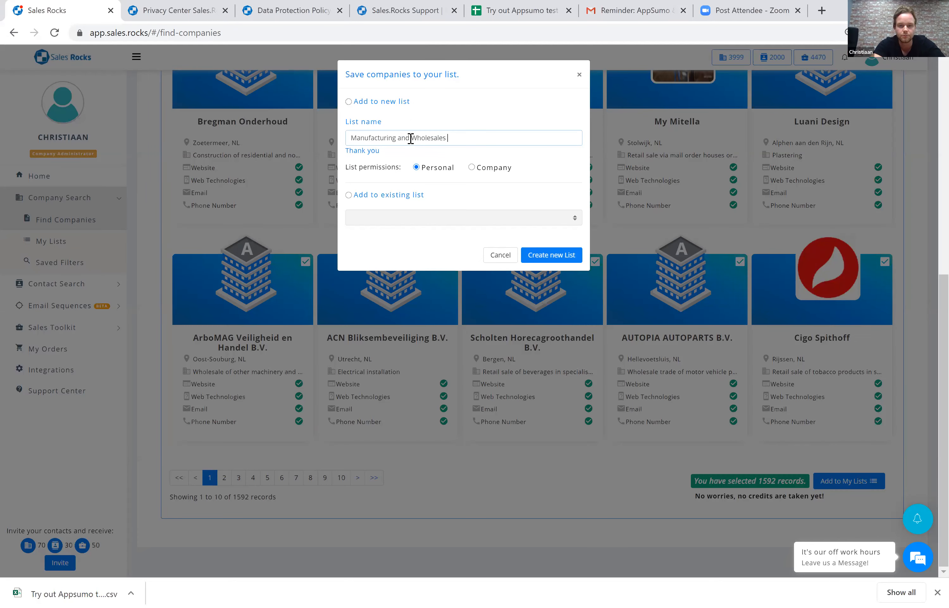
{"action": "key", "text": "BackSpace"}
{"action": "key", "text": "BackSpace"}
{"action": "type", "text": " companies"}
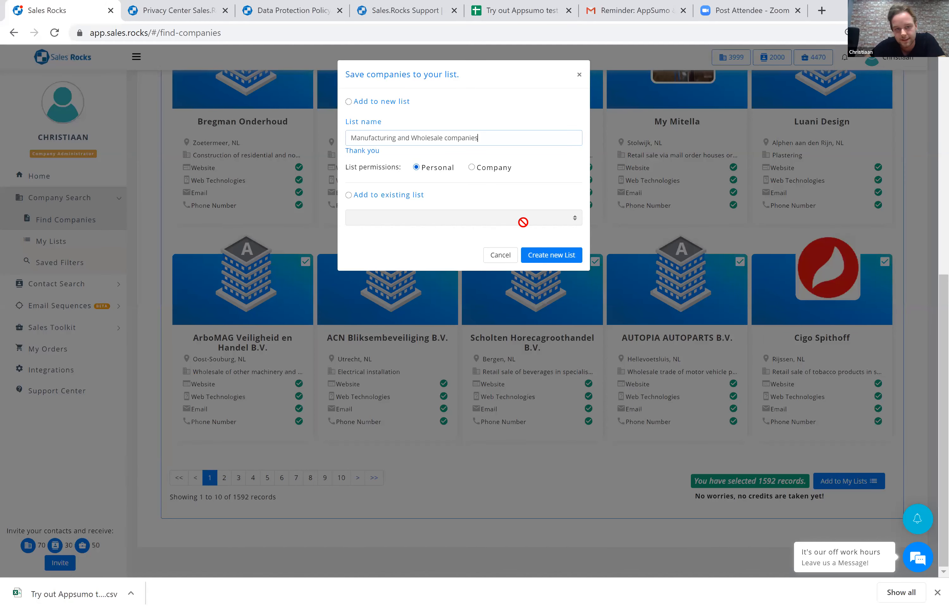
{"action": "left_click", "coordinate": [373, 105]}
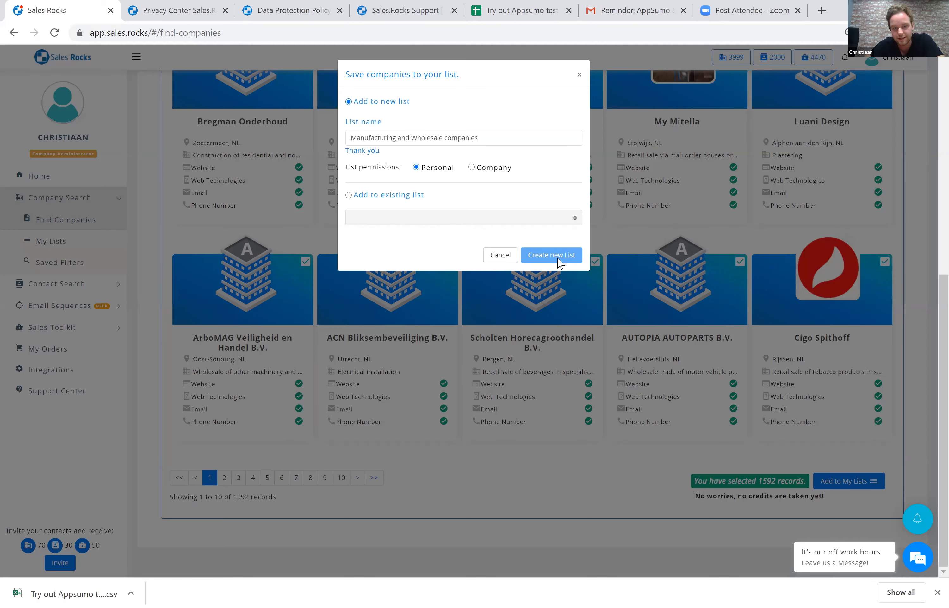
{"action": "left_click", "coordinate": [559, 263]}
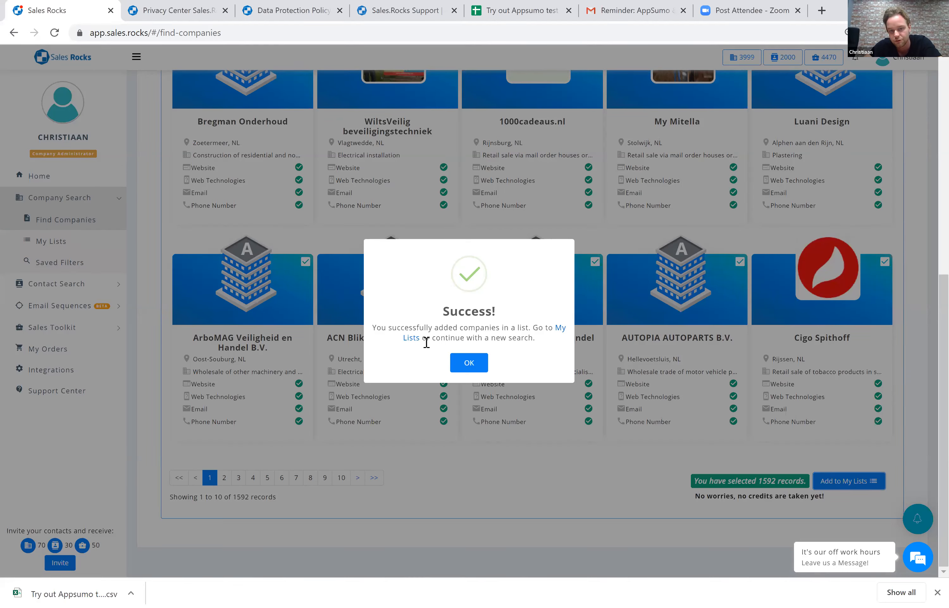
{"action": "left_click", "coordinate": [464, 364]}
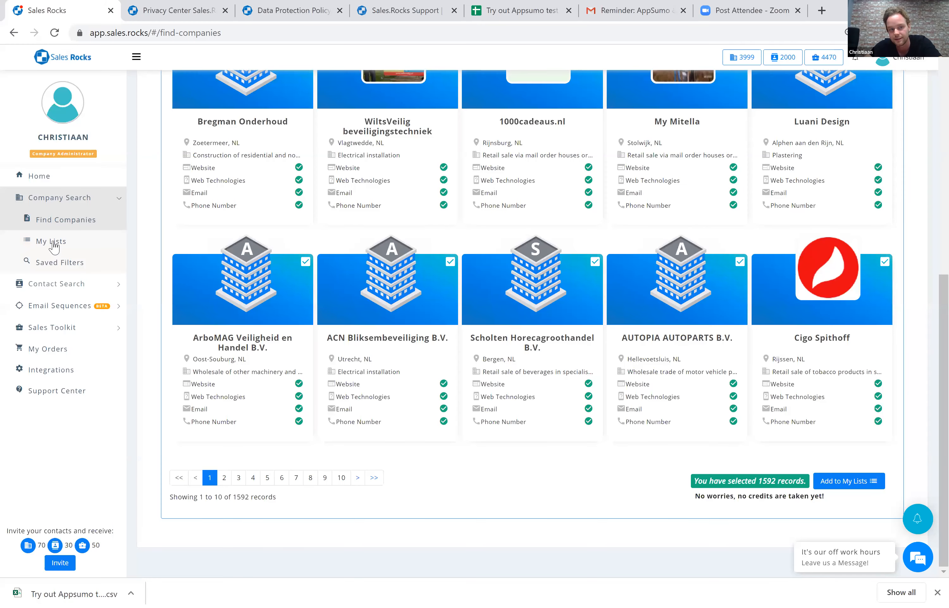
Open the saved "Manufacturing and Wholesale companies" list and select all companies on its first page.
{"action": "left_click", "coordinate": [54, 244]}
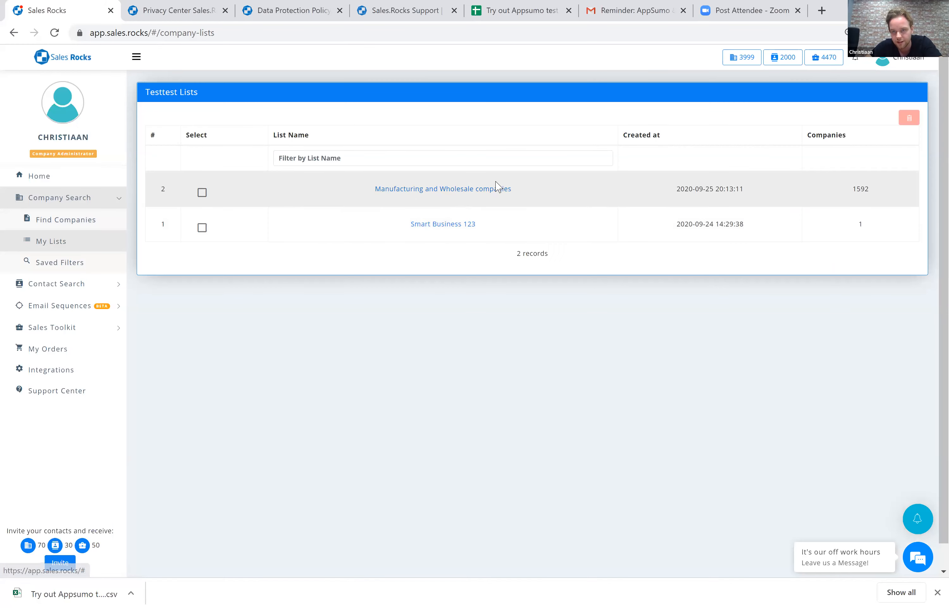
{"action": "left_click", "coordinate": [392, 189]}
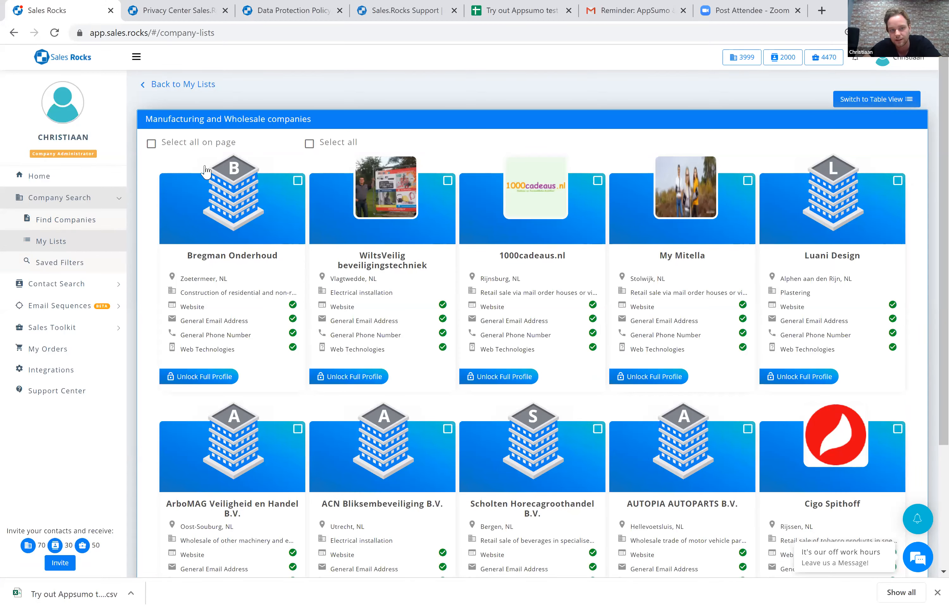
{"action": "left_click", "coordinate": [213, 188]}
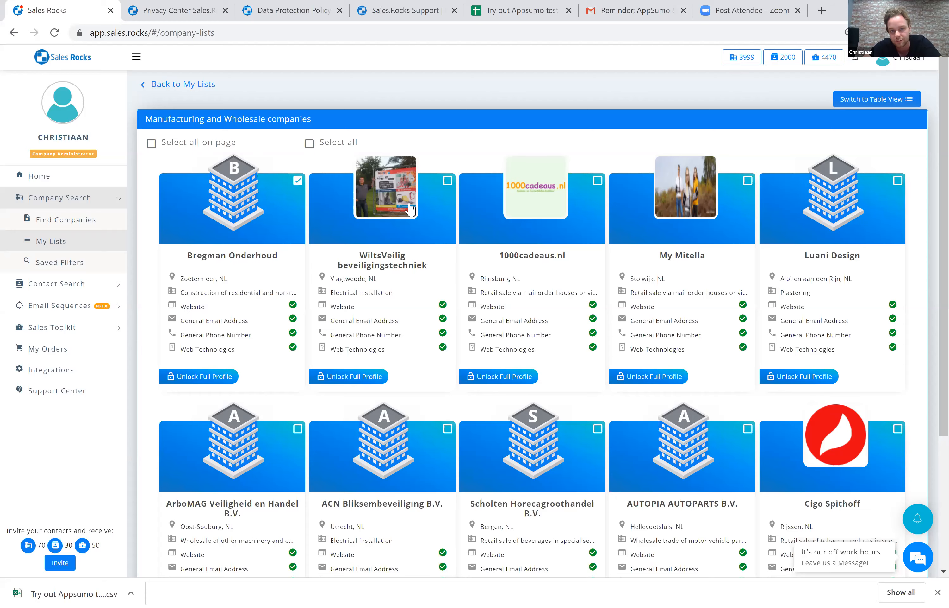
{"action": "left_click", "coordinate": [430, 198]}
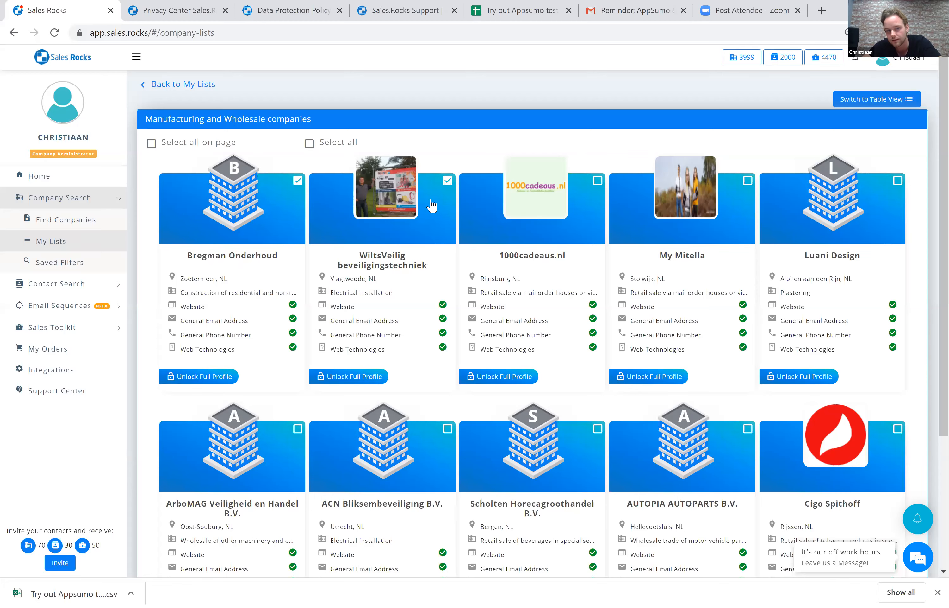
{"action": "left_click", "coordinate": [512, 205]}
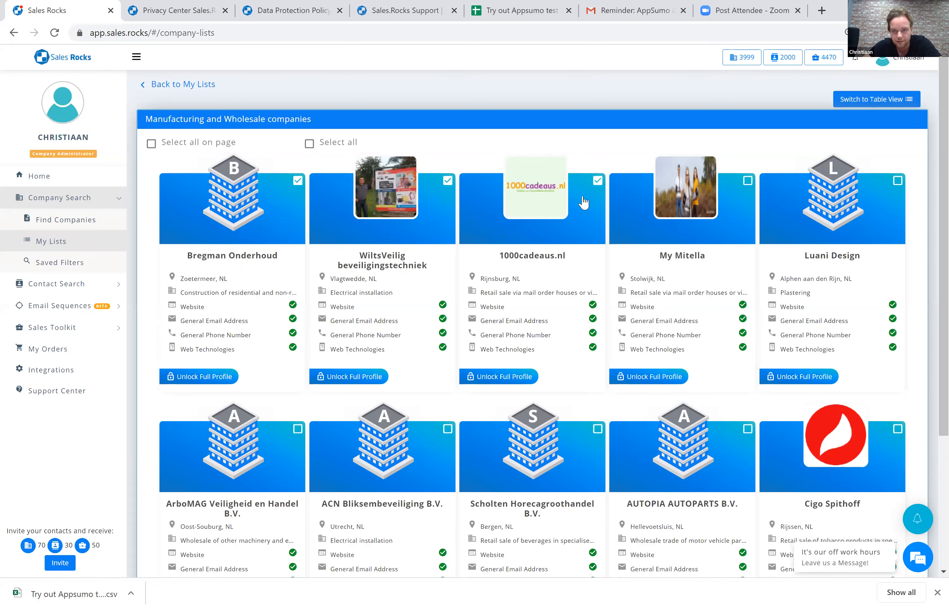
{"action": "left_click", "coordinate": [670, 206]}
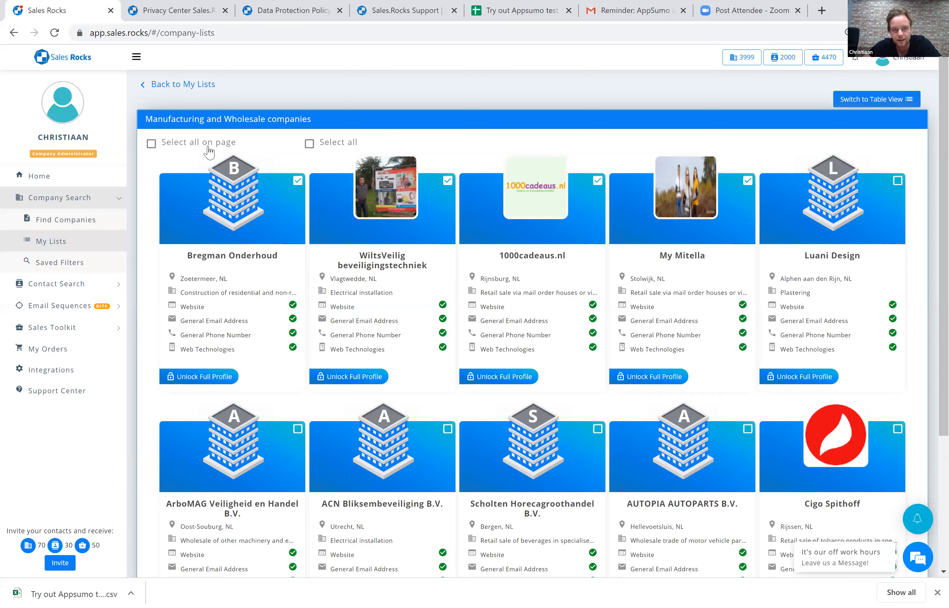
{"action": "left_click", "coordinate": [196, 146]}
Export the selected companies from the first page of the list to Excel.
{"action": "scroll", "coordinate": [450, 291], "scroll_direction": "down", "scroll_amount": 2}
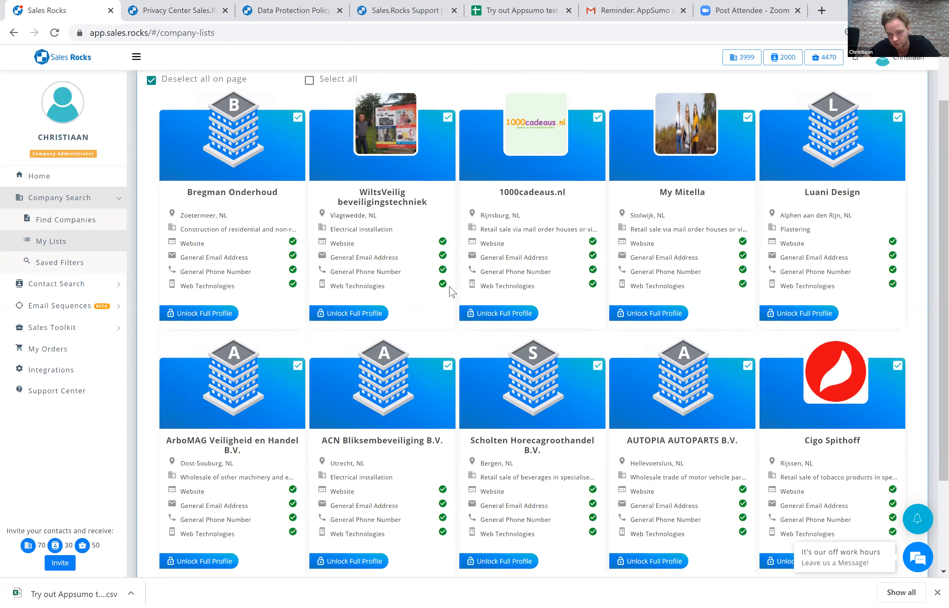
{"action": "scroll", "coordinate": [450, 313], "scroll_direction": "down", "scroll_amount": 3}
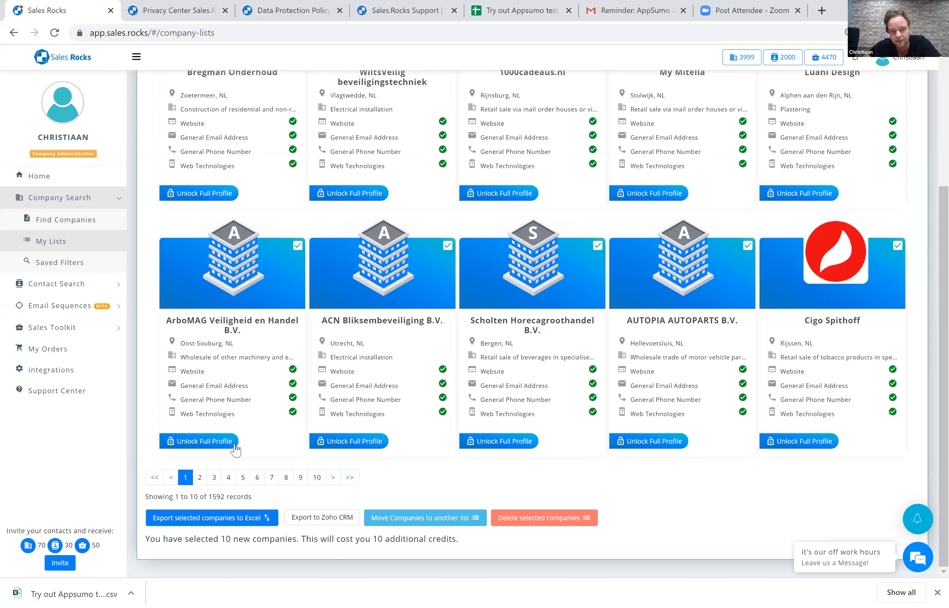
{"action": "scroll", "coordinate": [211, 527], "scroll_direction": "up", "scroll_amount": 5}
{"action": "scroll", "coordinate": [208, 528], "scroll_direction": "down", "scroll_amount": 1}
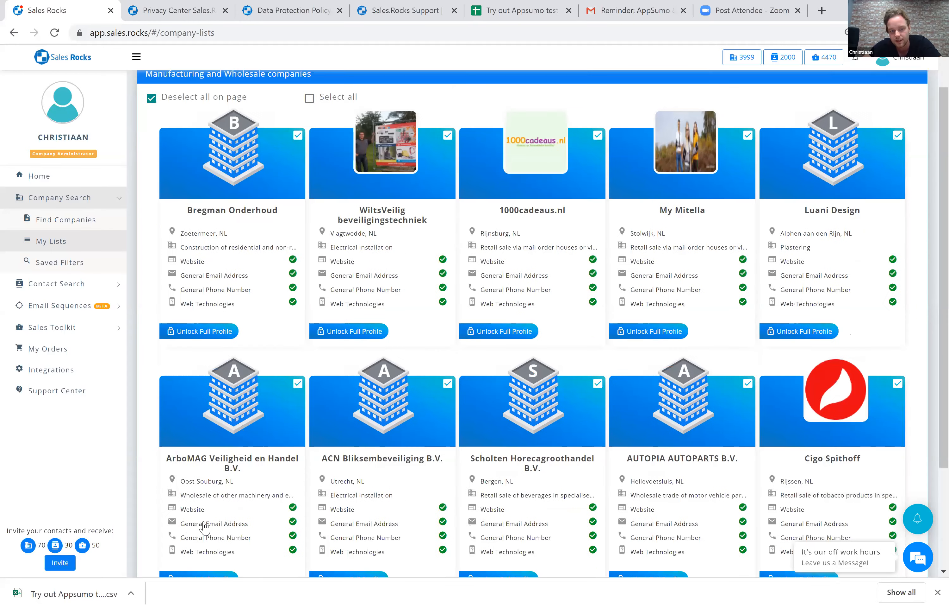
{"action": "scroll", "coordinate": [200, 527], "scroll_direction": "down", "scroll_amount": 3}
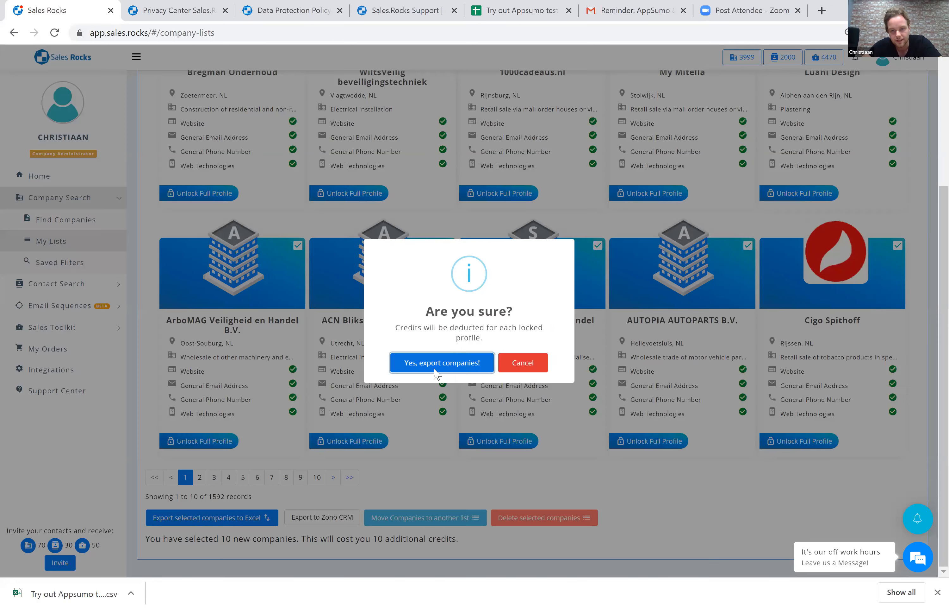
{"action": "left_click", "coordinate": [434, 368]}
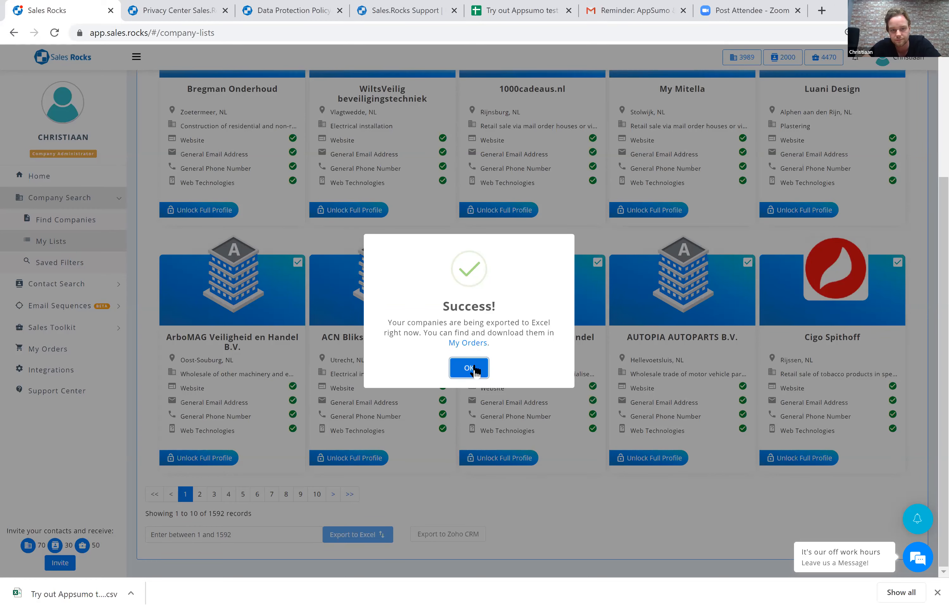
{"action": "left_click", "coordinate": [474, 153]}
Select all companies in the whole list and export them to Excel.
{"action": "scroll", "coordinate": [696, 131], "scroll_direction": "up", "scroll_amount": 4}
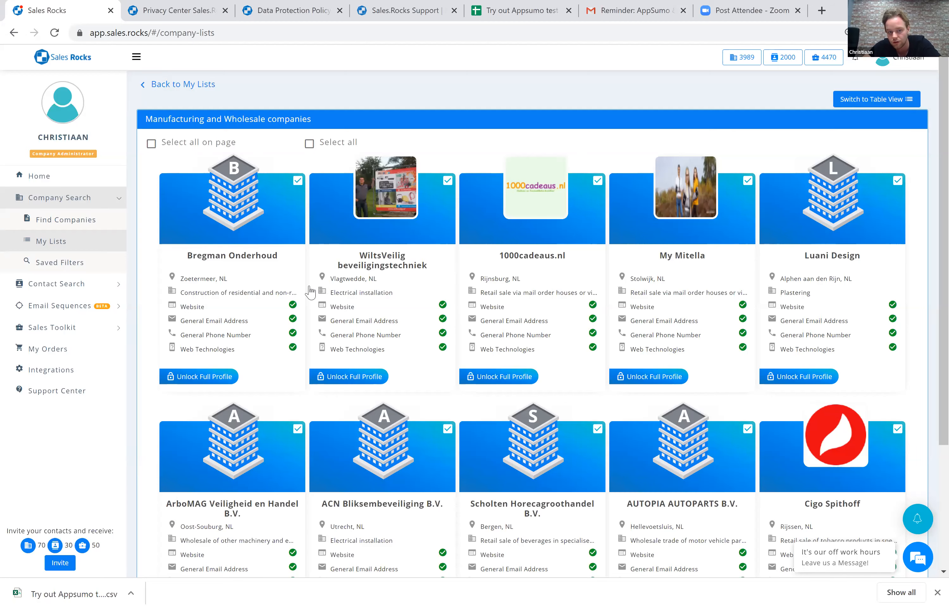
{"action": "scroll", "coordinate": [230, 552], "scroll_direction": "down", "scroll_amount": 2}
{"action": "scroll", "coordinate": [230, 551], "scroll_direction": "down", "scroll_amount": 2}
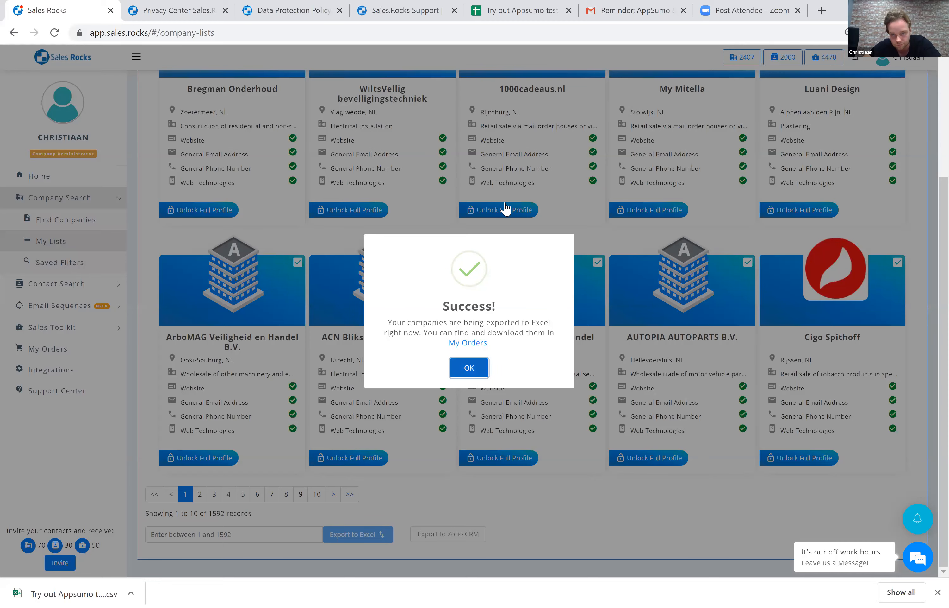
{"action": "left_click", "coordinate": [45, 350]}
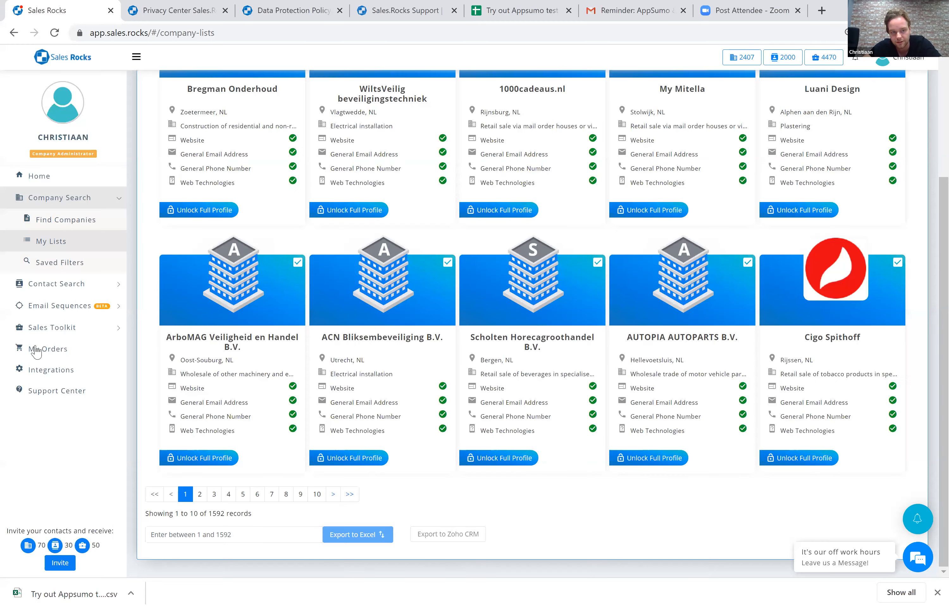
Try to unlock the full profile of a company in the list.
{"action": "scroll", "coordinate": [71, 346], "scroll_direction": "up", "scroll_amount": 3}
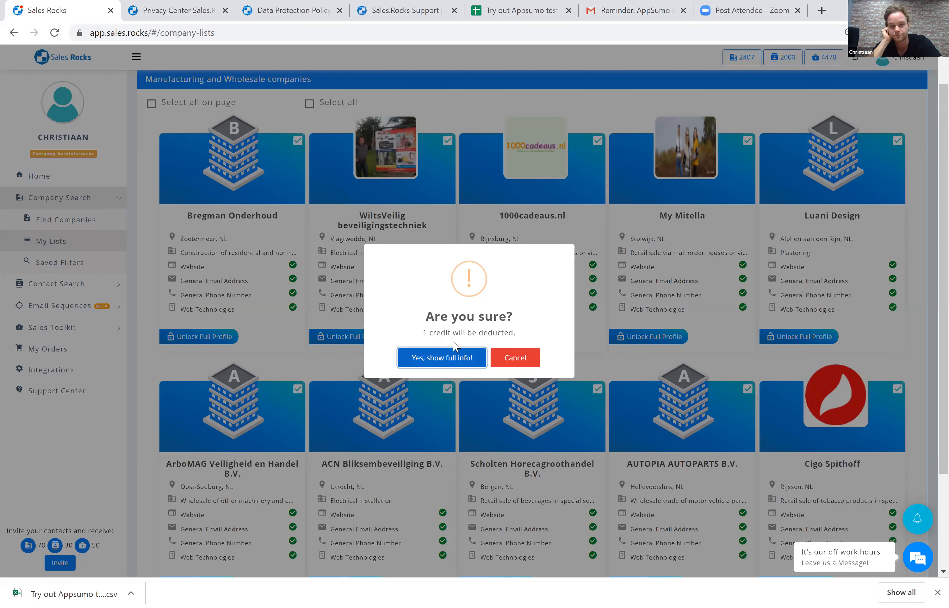
{"action": "key", "text": "Return"}
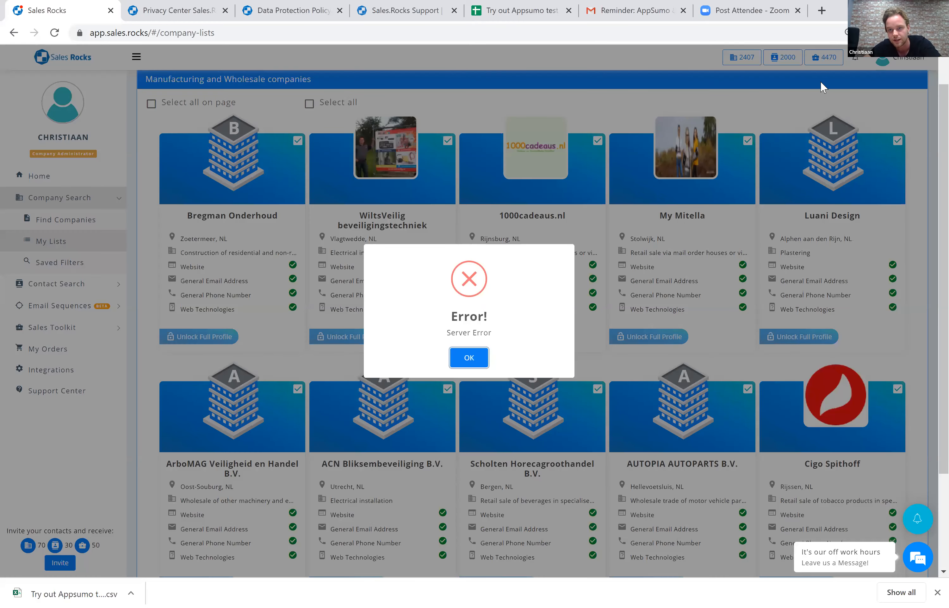
{"action": "left_click", "coordinate": [854, 102]}
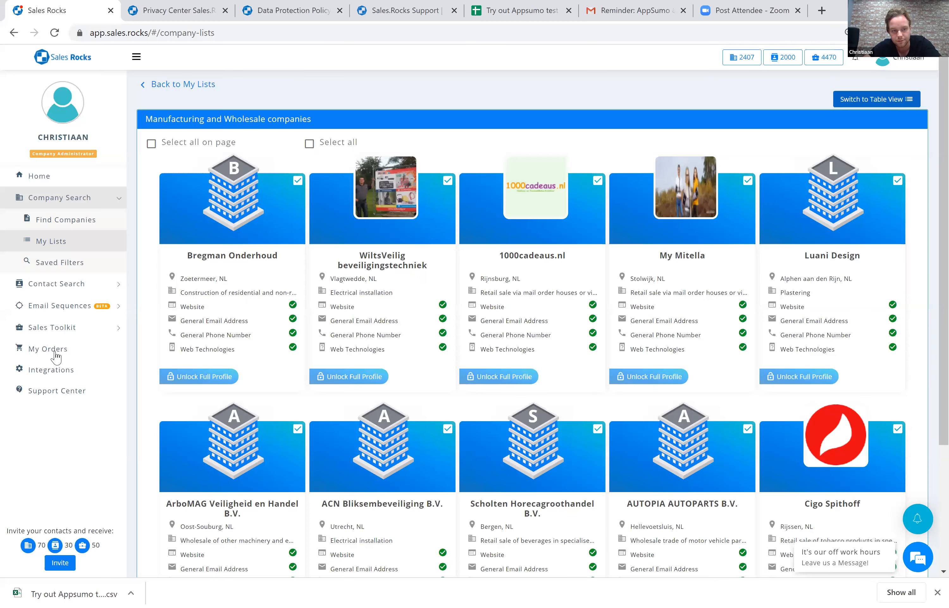
Download the most recent Company Search export from My Orders and open the downloaded Excel file.
{"action": "left_click", "coordinate": [55, 350]}
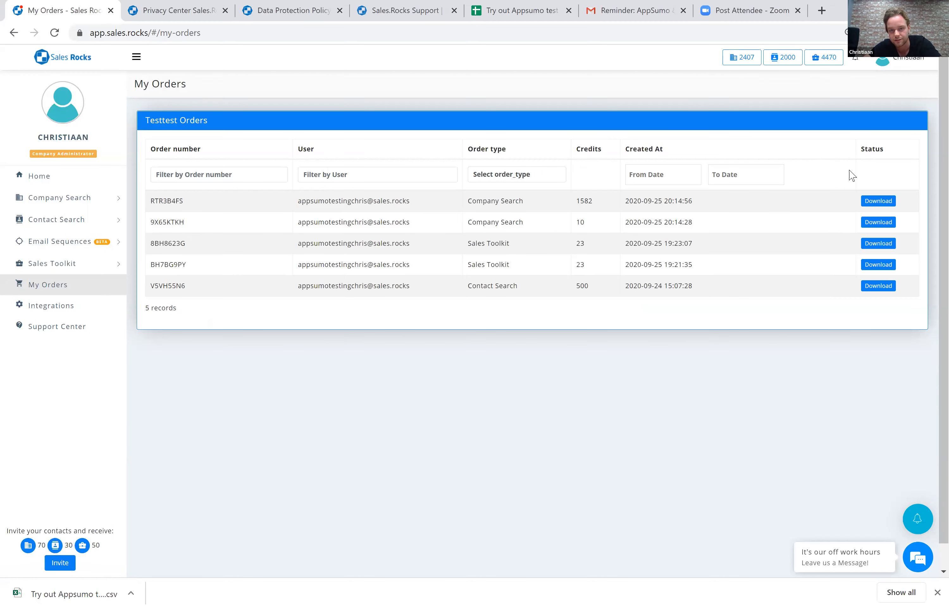
{"action": "left_click", "coordinate": [876, 202]}
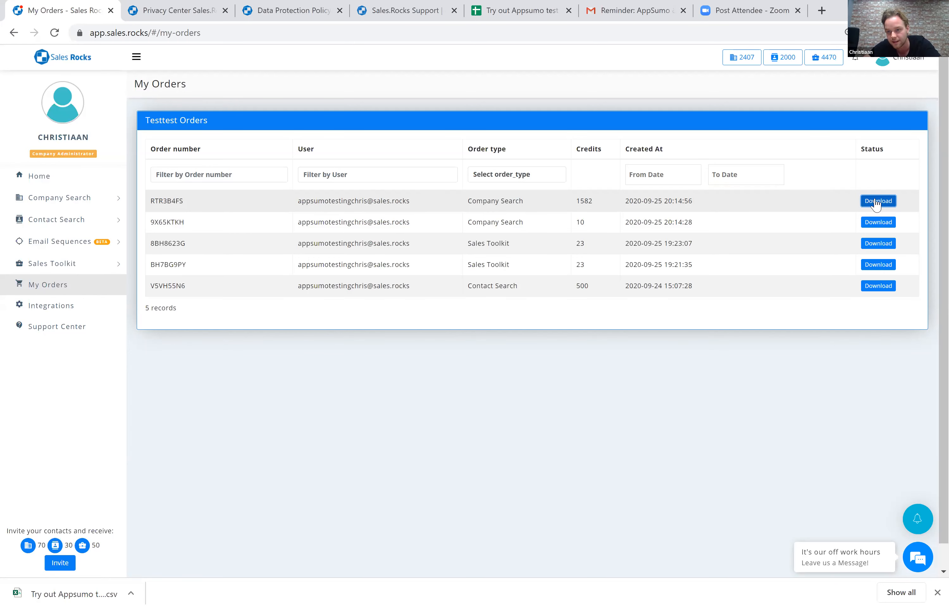
{"action": "left_click", "coordinate": [53, 592]}
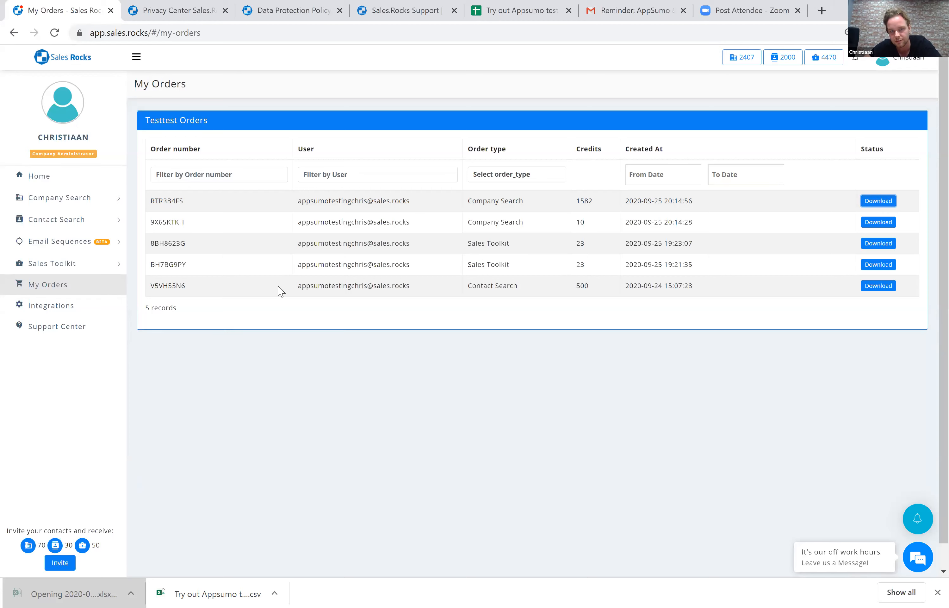
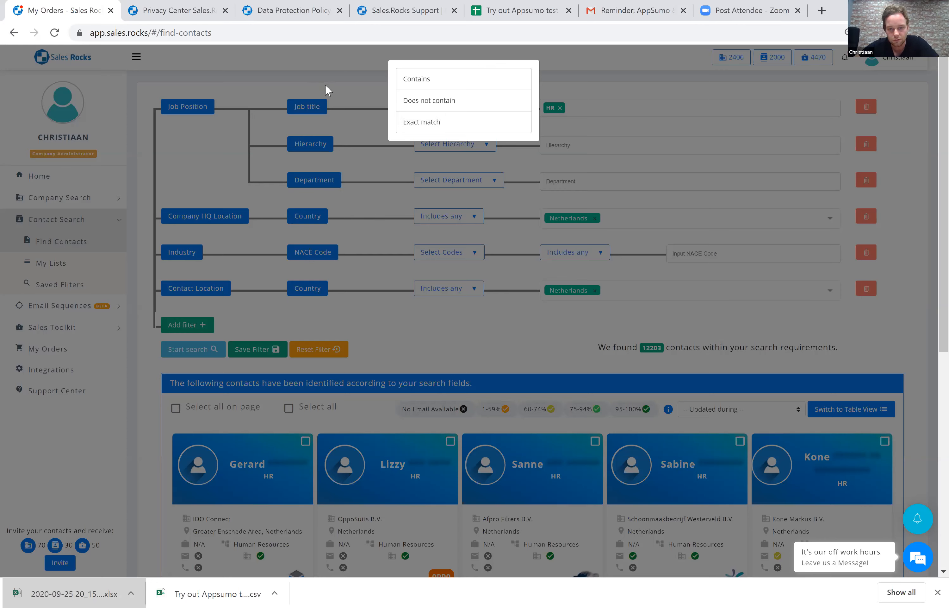
Add a Contact Options filter for direct email available and run the contact search.
{"action": "left_click", "coordinate": [187, 327]}
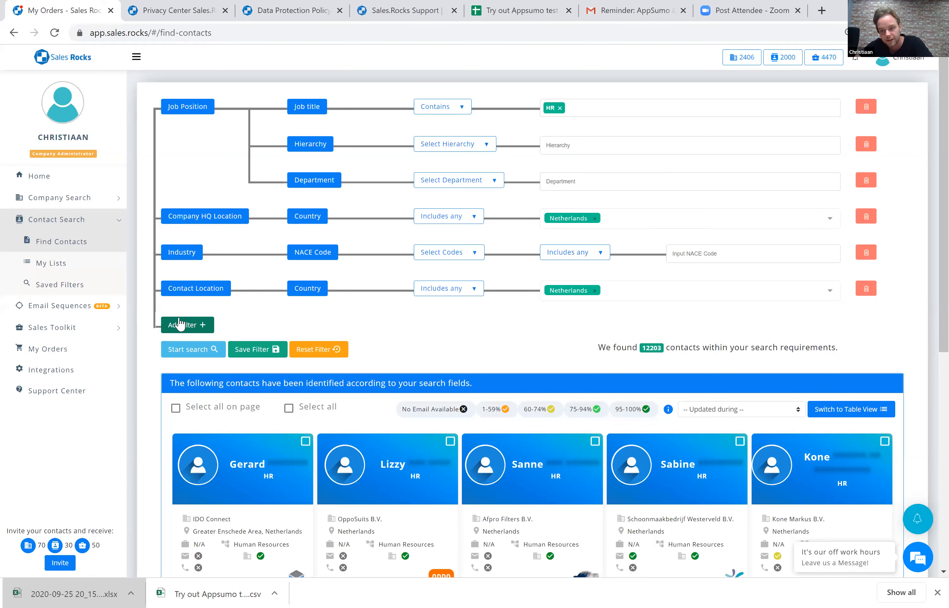
{"action": "left_click", "coordinate": [306, 227]}
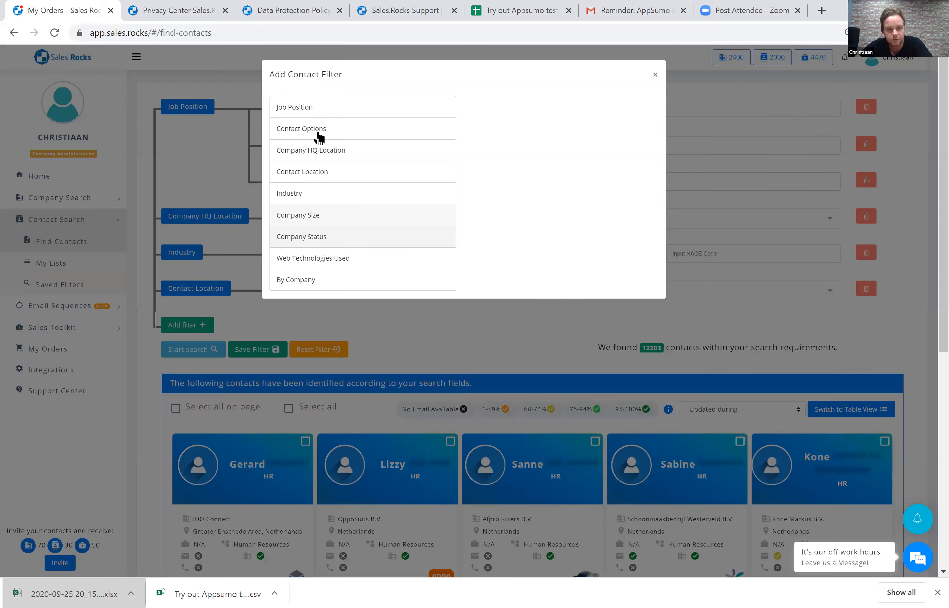
{"action": "left_click", "coordinate": [318, 133]}
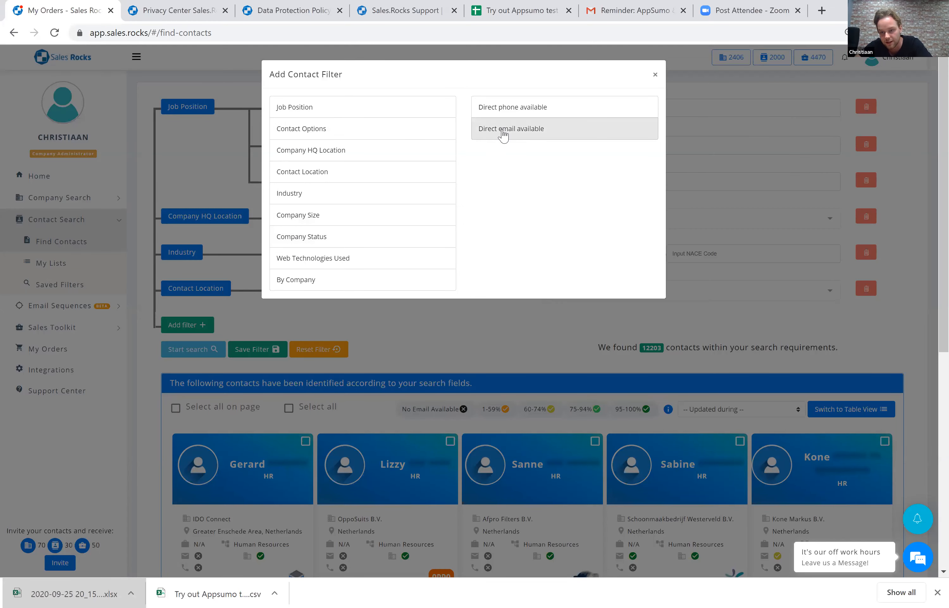
{"action": "left_click", "coordinate": [234, 332]}
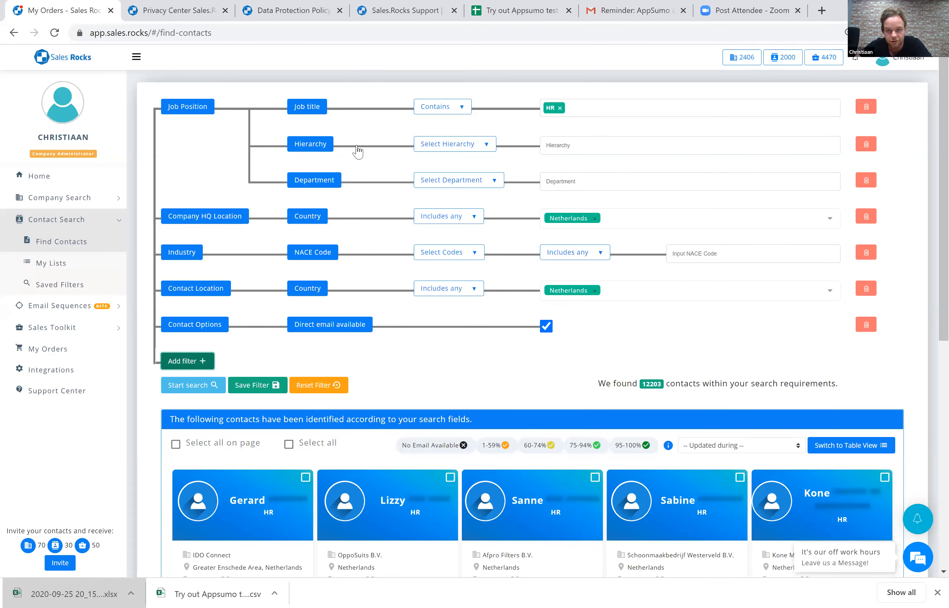
{"action": "key", "text": "Return"}
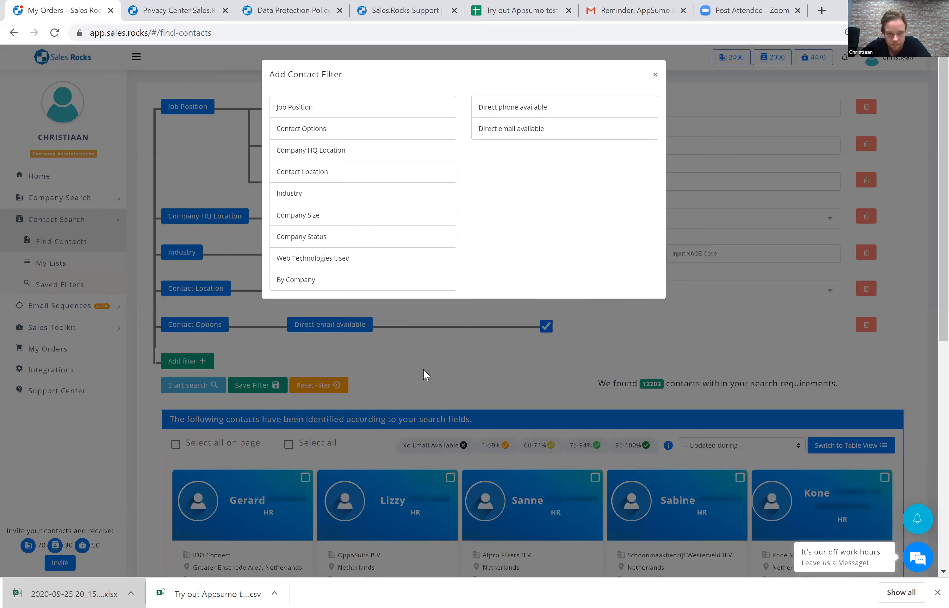
{"action": "left_click", "coordinate": [186, 392]}
{"action": "left_click", "coordinate": [186, 393]}
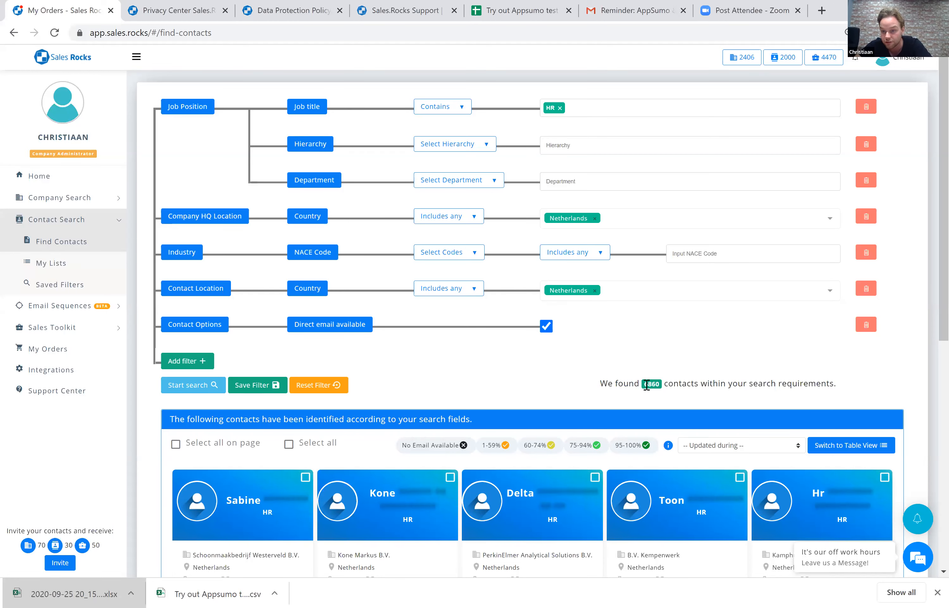
Restrict the found contacts to email confidence scores of 60-74%, 75-94% and 95-100%.
{"action": "scroll", "coordinate": [657, 305], "scroll_direction": "down", "scroll_amount": 2}
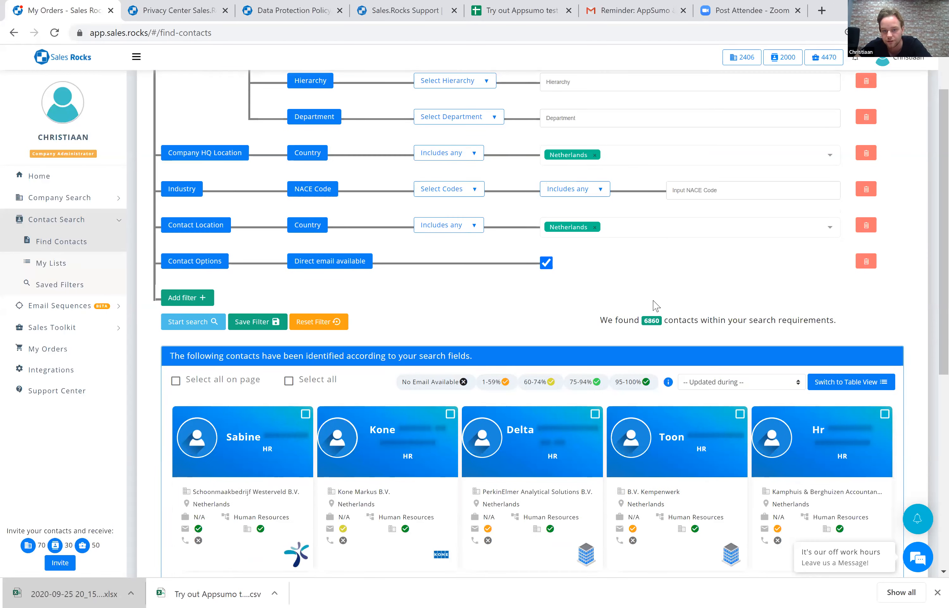
{"action": "scroll", "coordinate": [655, 278], "scroll_direction": "down", "scroll_amount": 3}
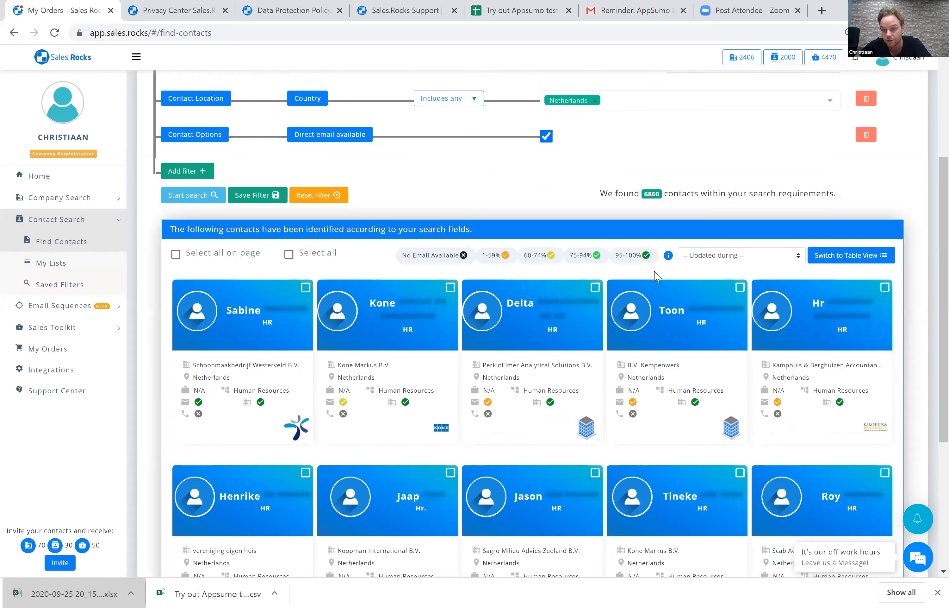
{"action": "scroll", "coordinate": [658, 275], "scroll_direction": "down", "scroll_amount": 1}
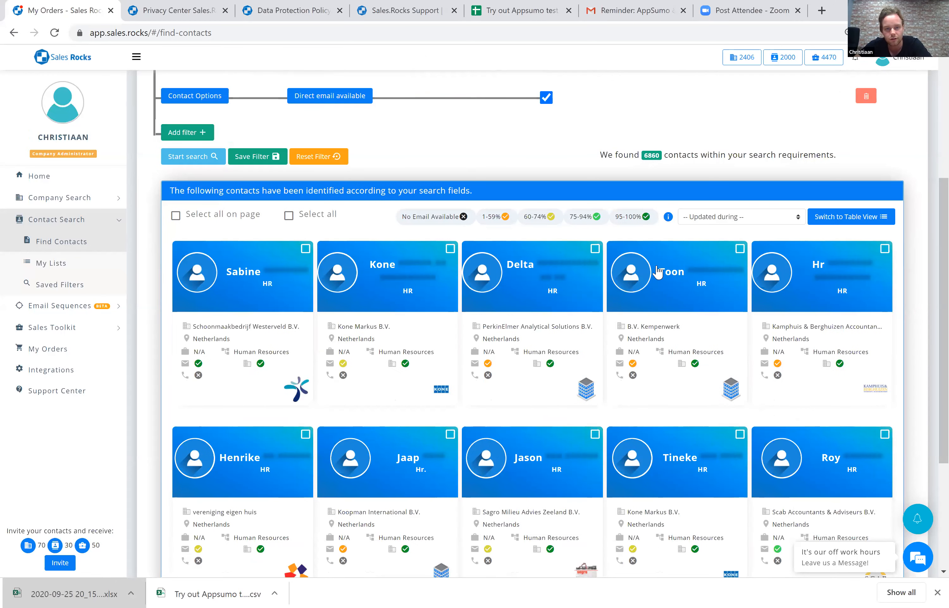
{"action": "scroll", "coordinate": [487, 184], "scroll_direction": "down", "scroll_amount": 1}
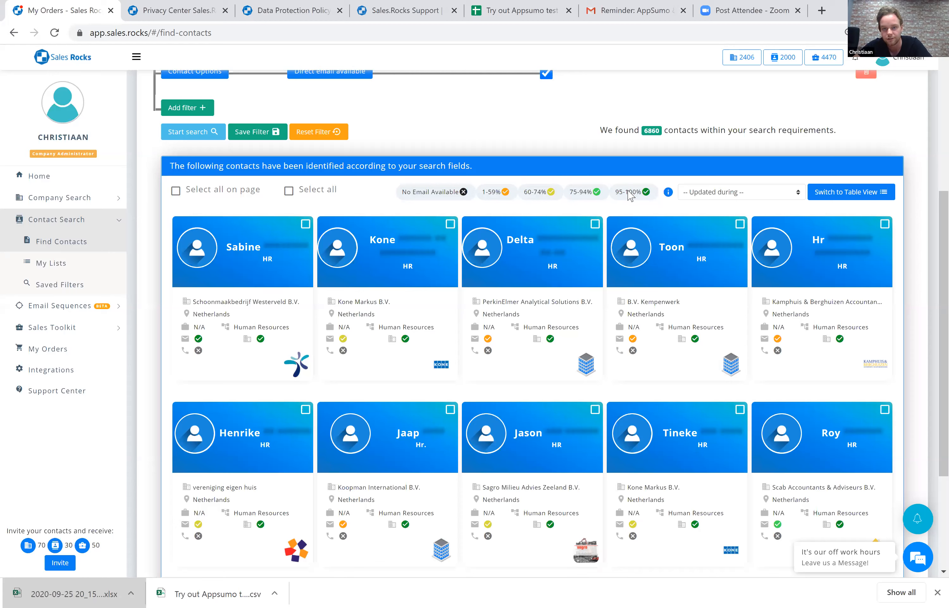
{"action": "left_click", "coordinate": [533, 193]}
{"action": "left_click", "coordinate": [599, 193]}
{"action": "left_click", "coordinate": [630, 193]}
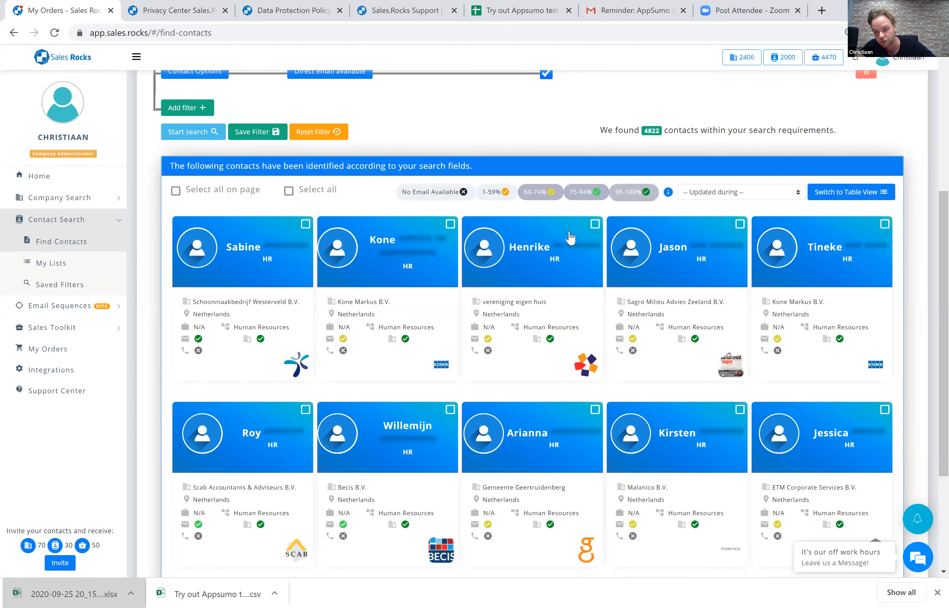
Save 100 of the filtered contacts to a new personal list named Contacts.
{"action": "scroll", "coordinate": [573, 236], "scroll_direction": "down", "scroll_amount": 2}
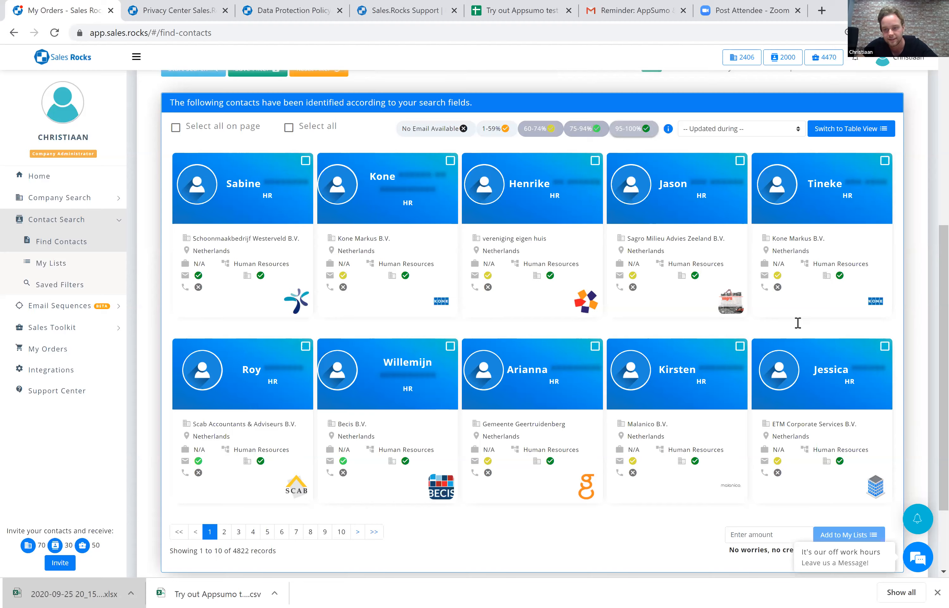
{"action": "scroll", "coordinate": [827, 339], "scroll_direction": "down", "scroll_amount": 3}
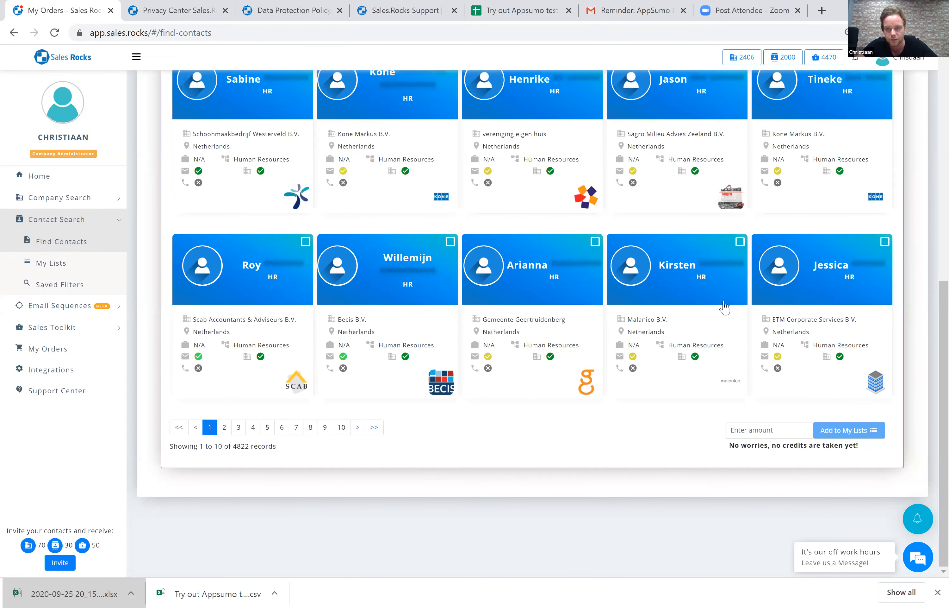
{"action": "scroll", "coordinate": [725, 306], "scroll_direction": "up", "scroll_amount": 1}
{"action": "scroll", "coordinate": [199, 160], "scroll_direction": "up", "scroll_amount": 2}
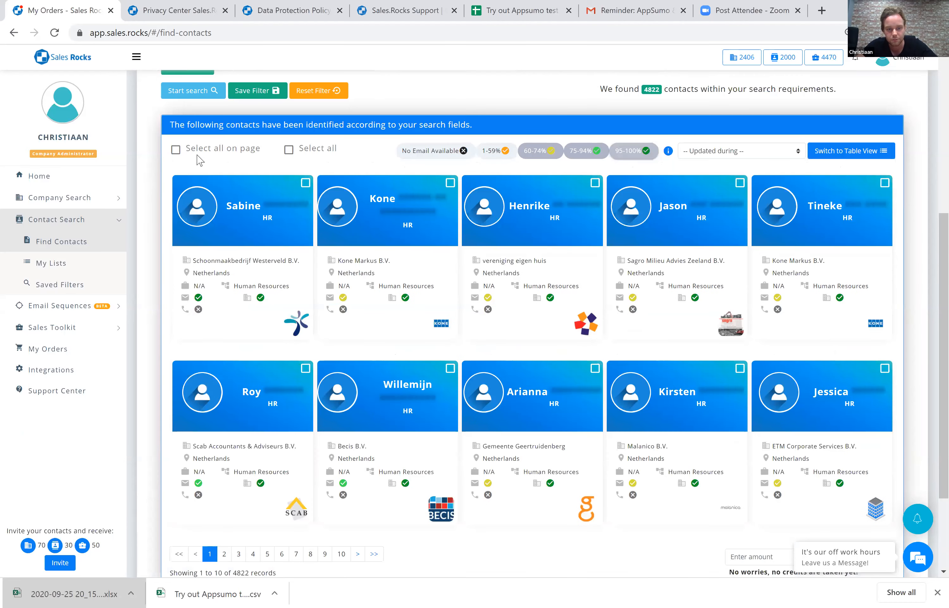
{"action": "scroll", "coordinate": [750, 482], "scroll_direction": "down", "scroll_amount": 2}
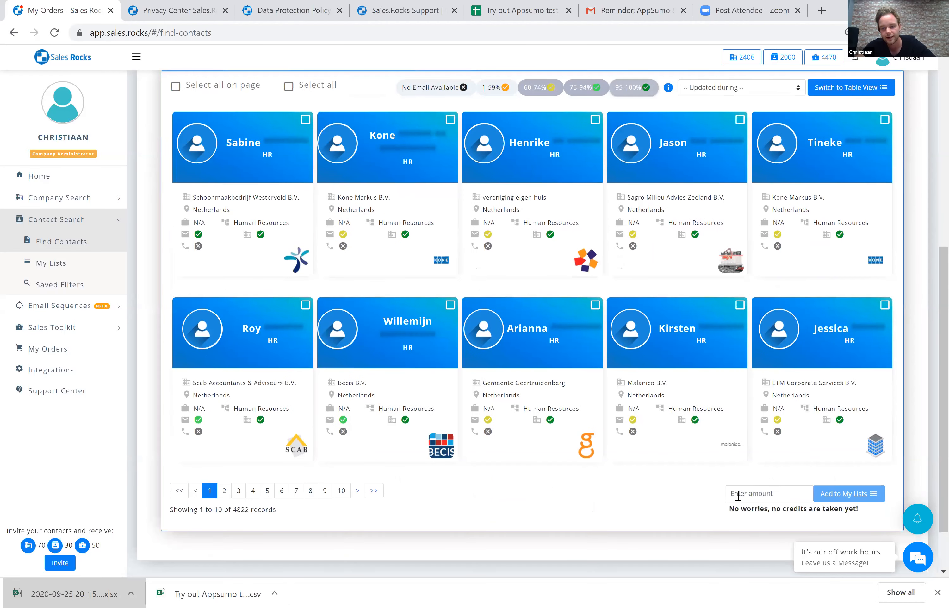
{"action": "left_click", "coordinate": [738, 494]}
{"action": "type", "text": "100"}
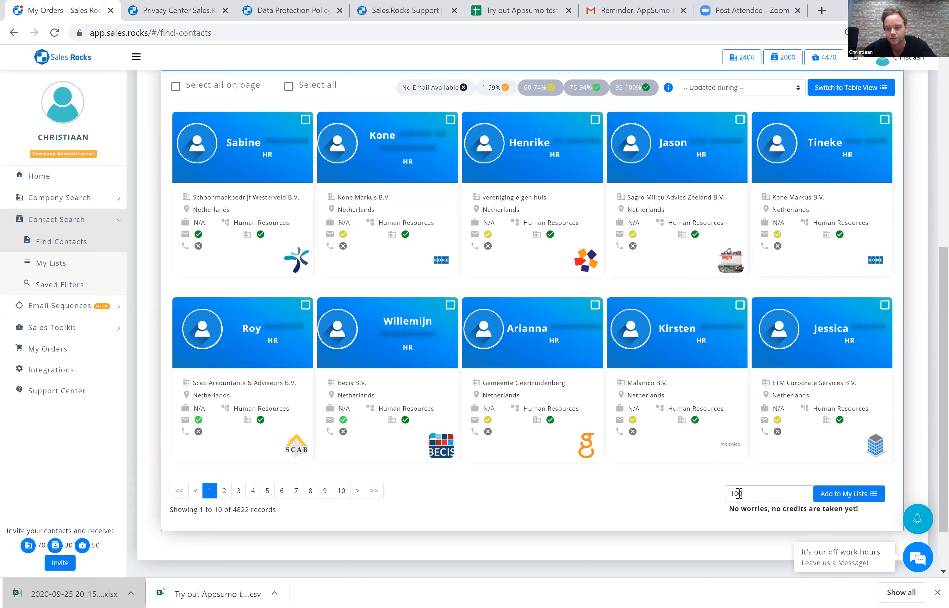
{"action": "left_click", "coordinate": [833, 492]}
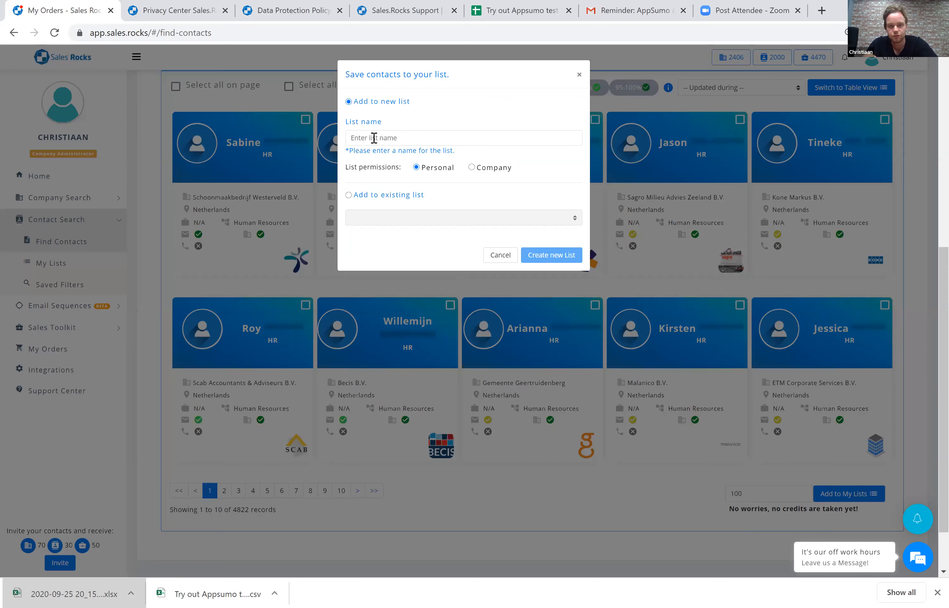
{"action": "left_click", "coordinate": [374, 138]}
{"action": "type", "text": "Contacts"}
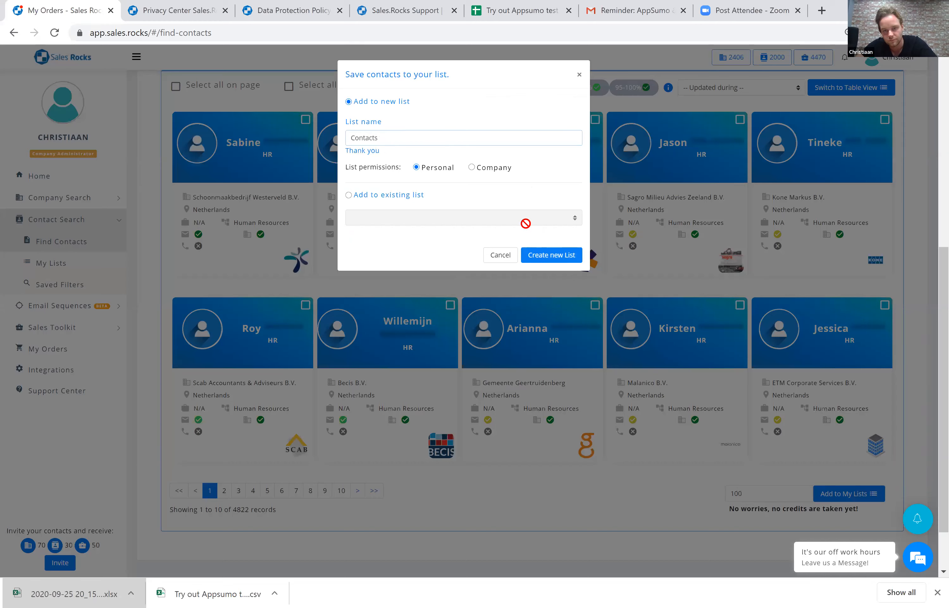
{"action": "left_click", "coordinate": [546, 259]}
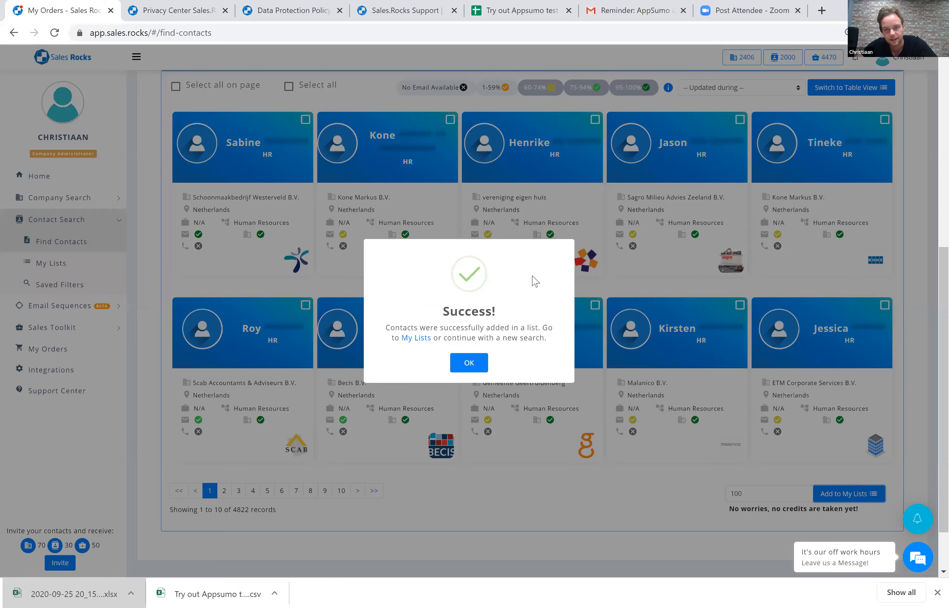
{"action": "left_click", "coordinate": [452, 235]}
Look through the NACE code categories, the available contact filters including Company Status, and the contact results.
{"action": "scroll", "coordinate": [452, 234], "scroll_direction": "up", "scroll_amount": 6}
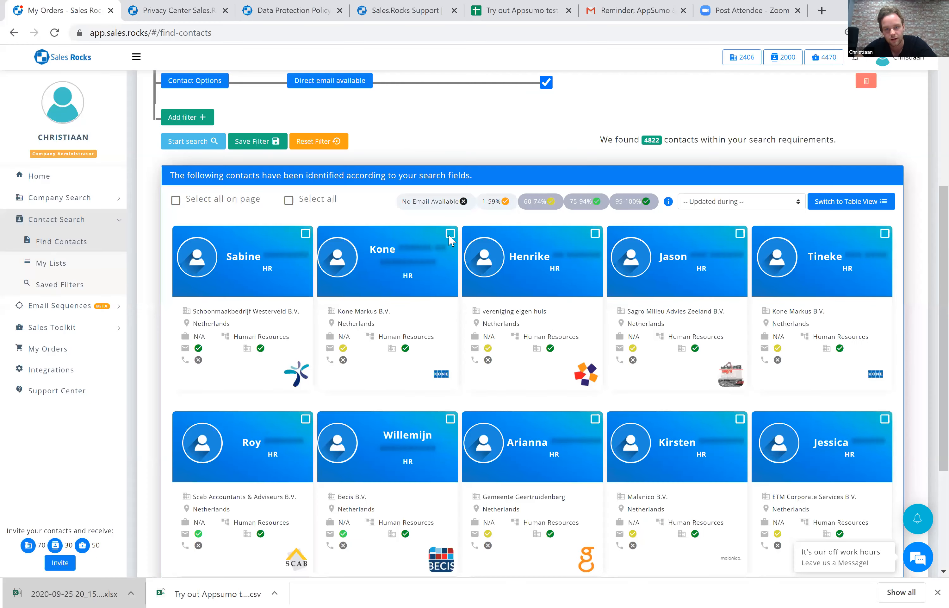
{"action": "left_click", "coordinate": [427, 253]}
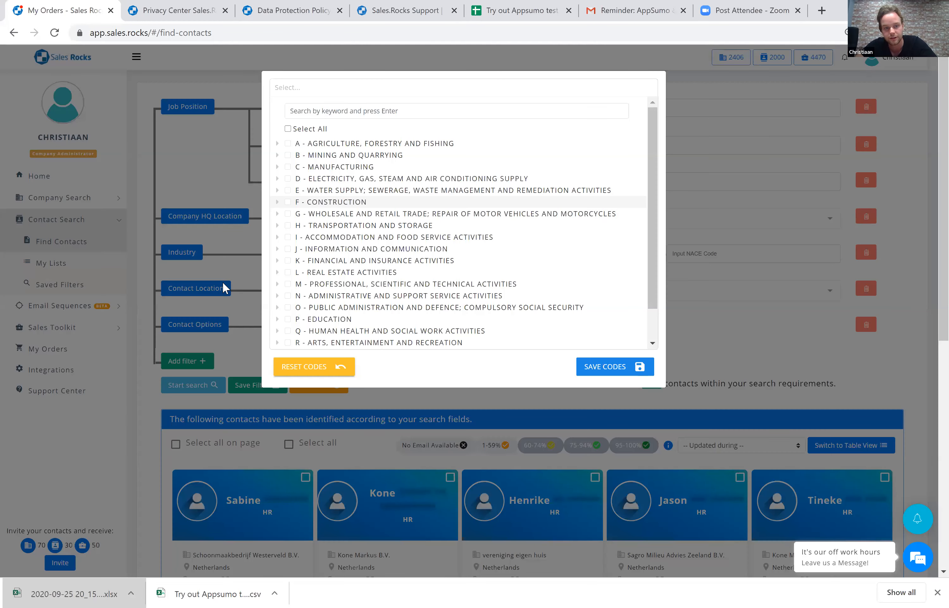
{"action": "left_click", "coordinate": [202, 293]}
{"action": "scroll", "coordinate": [202, 293], "scroll_direction": "down", "scroll_amount": 2}
{"action": "left_click", "coordinate": [183, 297]}
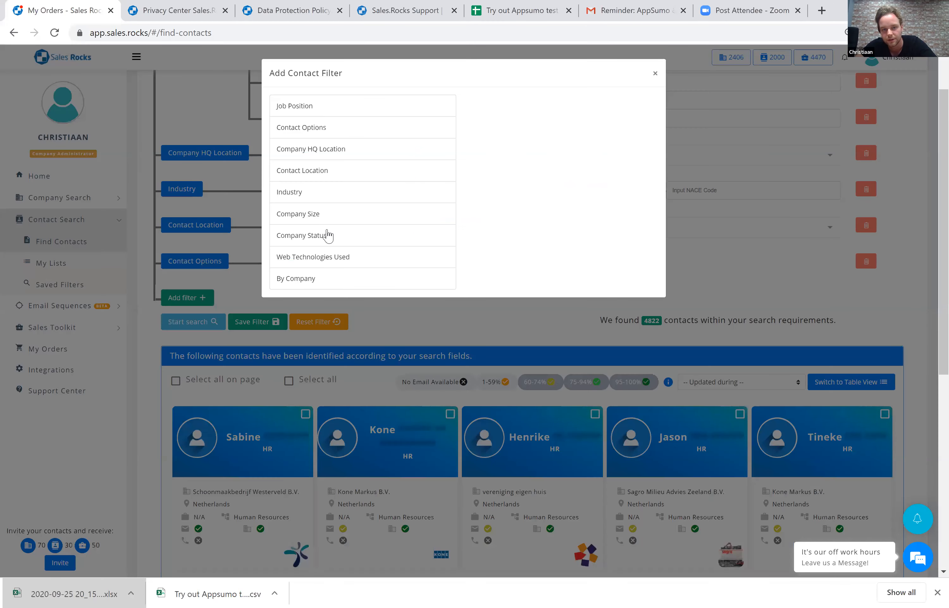
{"action": "mouse_move", "coordinate": [322, 237]}
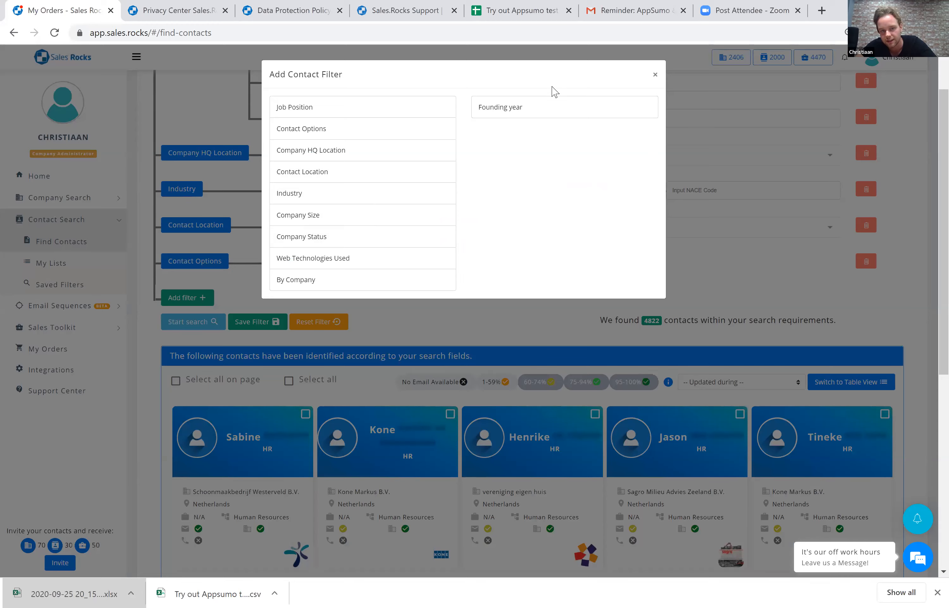
{"action": "left_click", "coordinate": [735, 259]}
{"action": "scroll", "coordinate": [735, 259], "scroll_direction": "down", "scroll_amount": 3}
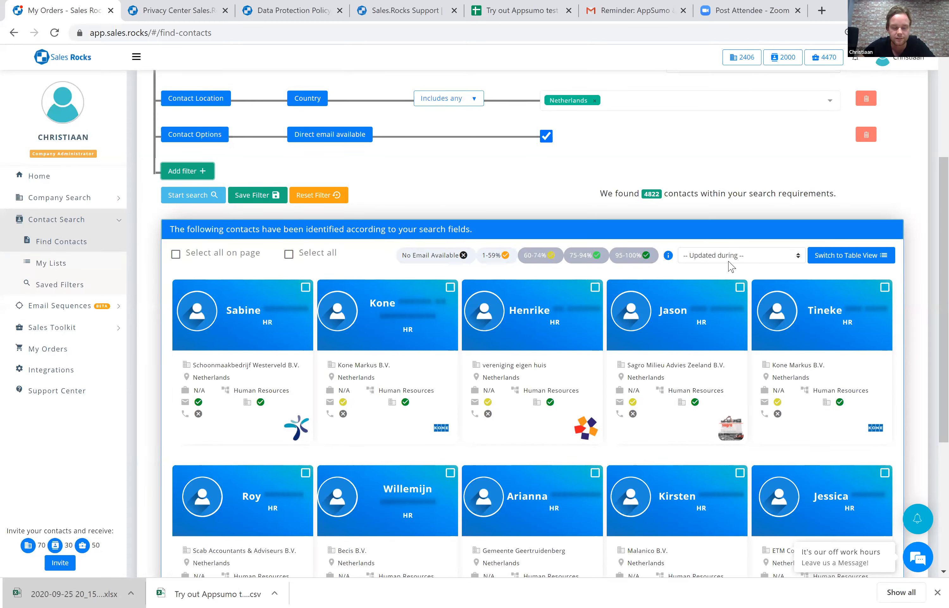
{"action": "scroll", "coordinate": [353, 235], "scroll_direction": "down", "scroll_amount": 3}
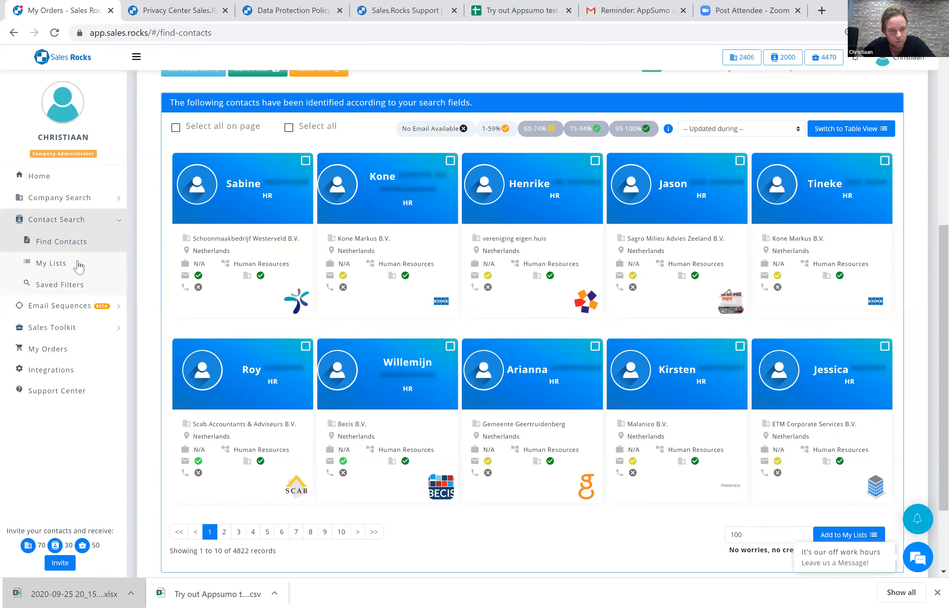
{"action": "scroll", "coordinate": [78, 267], "scroll_direction": "down", "scroll_amount": 3}
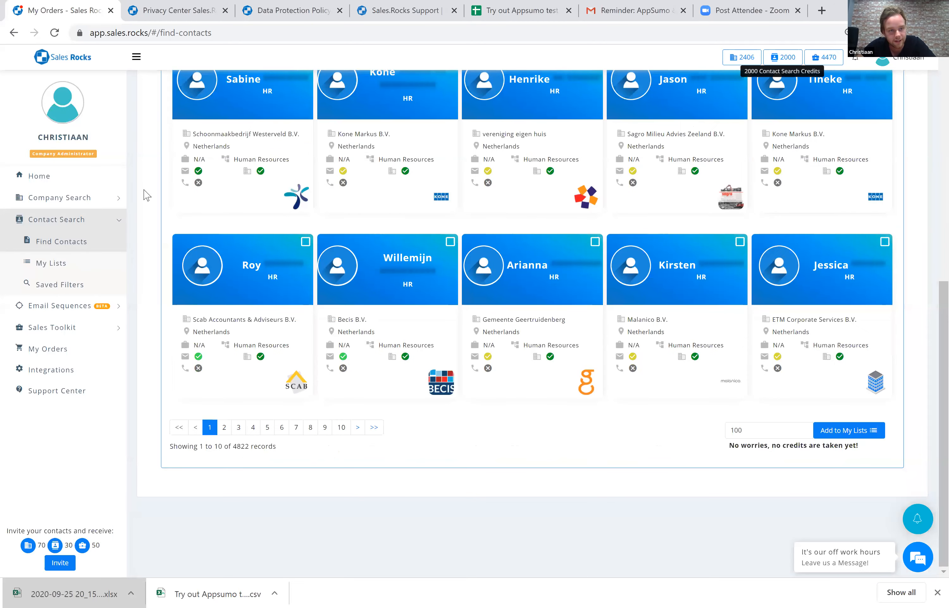
Open the saved Contacts list under the contact search lists and look over its contacts.
{"action": "left_click", "coordinate": [56, 266]}
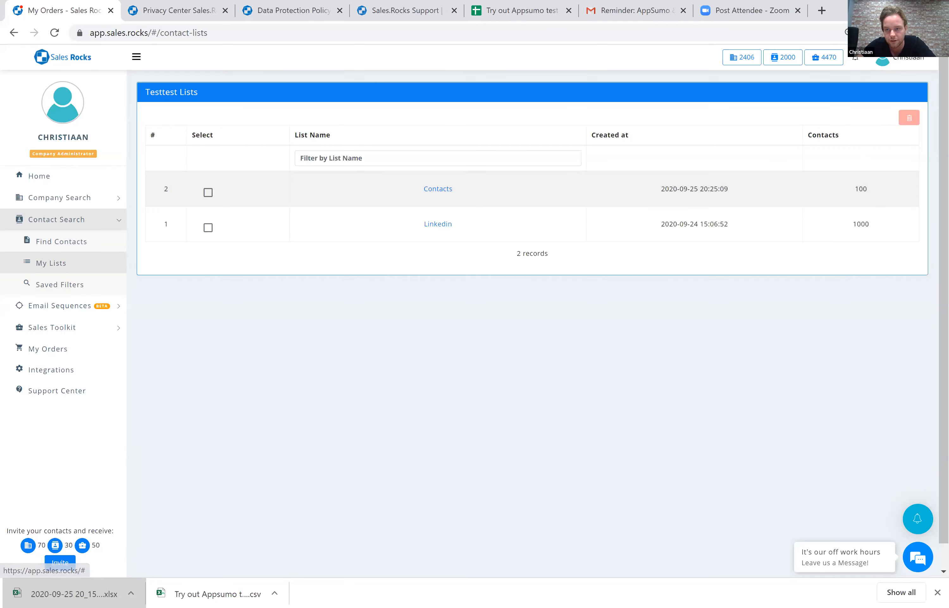
{"action": "left_click", "coordinate": [446, 192]}
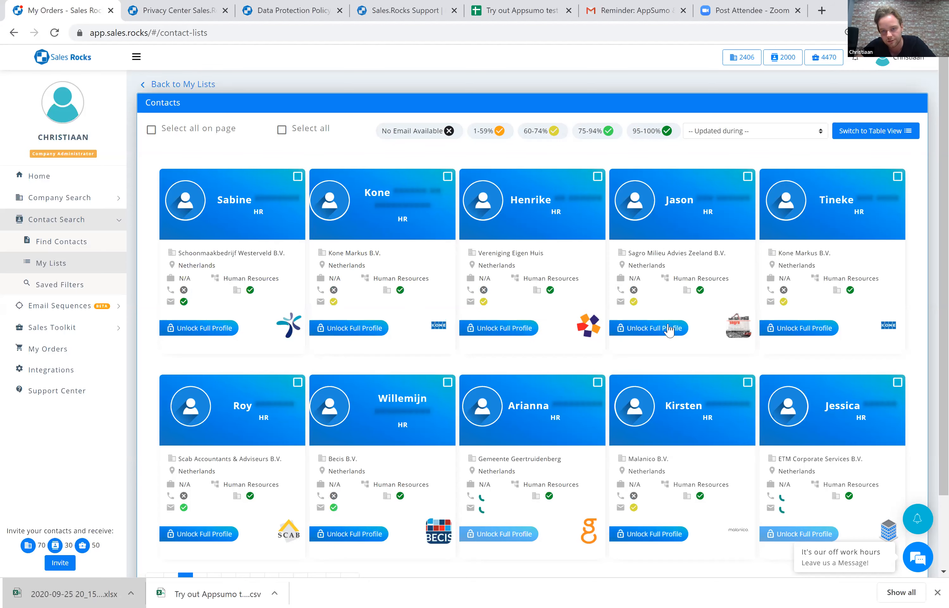
{"action": "mouse_move", "coordinate": [642, 307]}
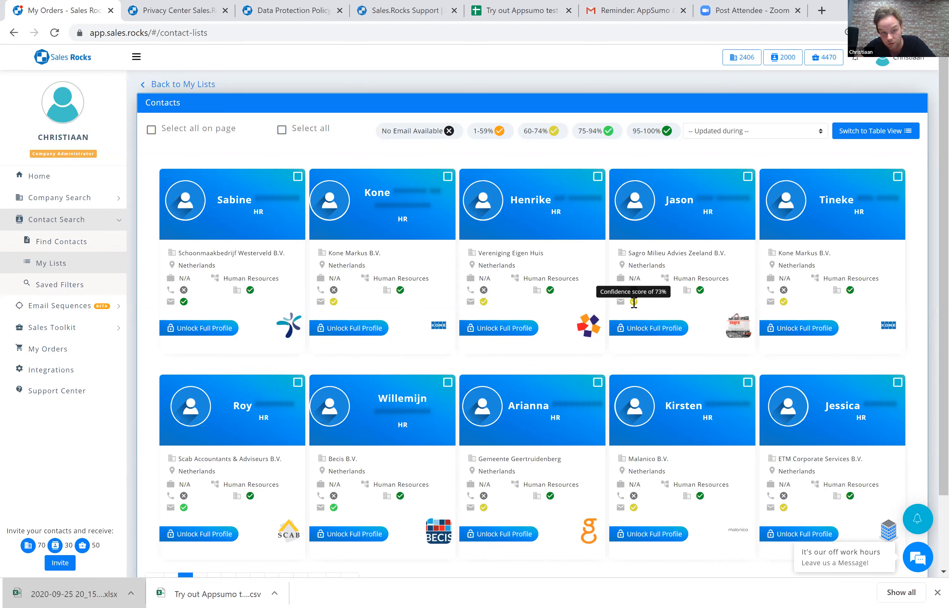
{"action": "scroll", "coordinate": [653, 307], "scroll_direction": "down", "scroll_amount": 2}
{"action": "scroll", "coordinate": [283, 205], "scroll_direction": "up", "scroll_amount": 2}
Select all contacts in the Contacts list and export them to Excel.
{"action": "left_click", "coordinate": [293, 130]}
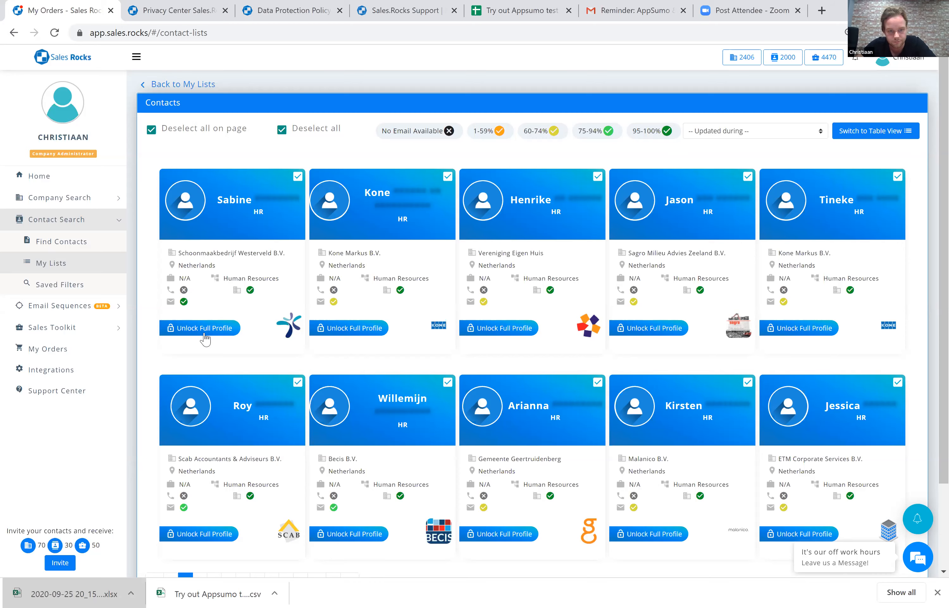
{"action": "scroll", "coordinate": [205, 339], "scroll_direction": "down", "scroll_amount": 2}
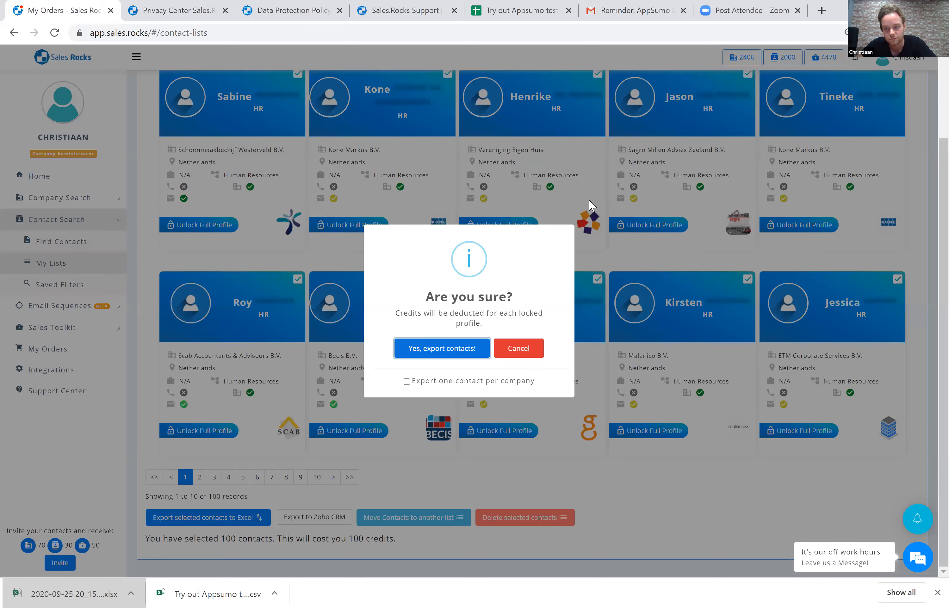
{"action": "key", "text": "Return"}
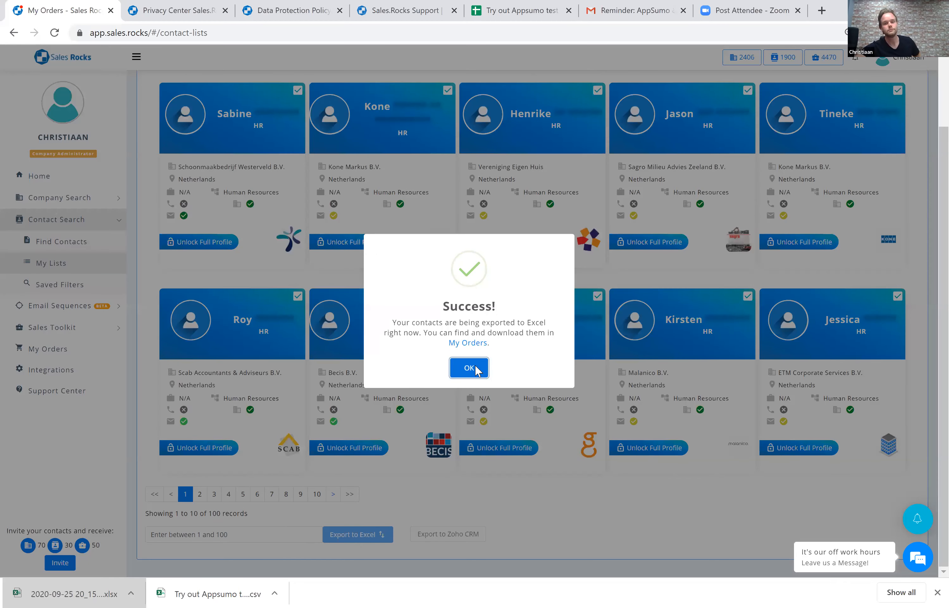
{"action": "left_click", "coordinate": [476, 369]}
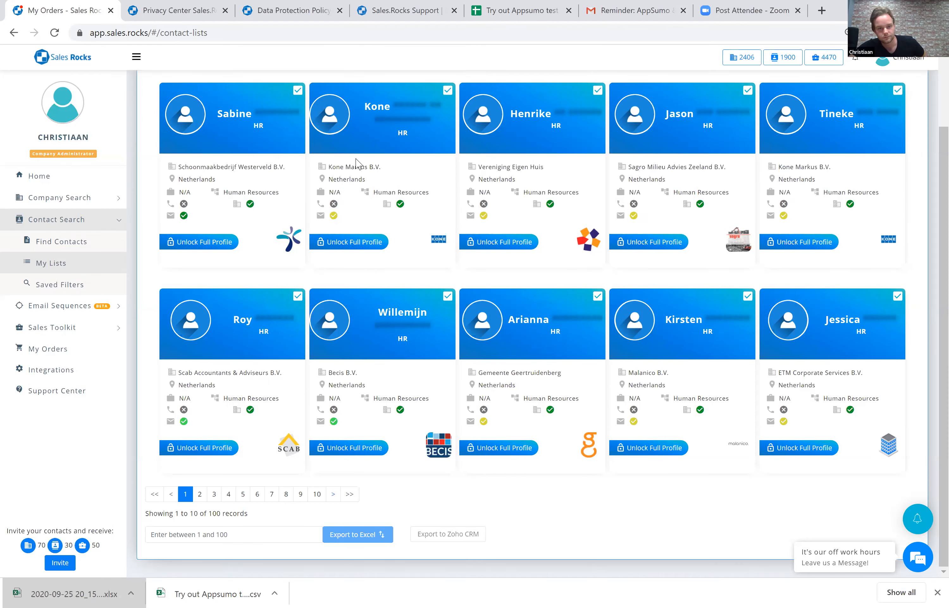
Switch the Contacts list from cards to table view.
{"action": "scroll", "coordinate": [896, 87], "scroll_direction": "up", "scroll_amount": 2}
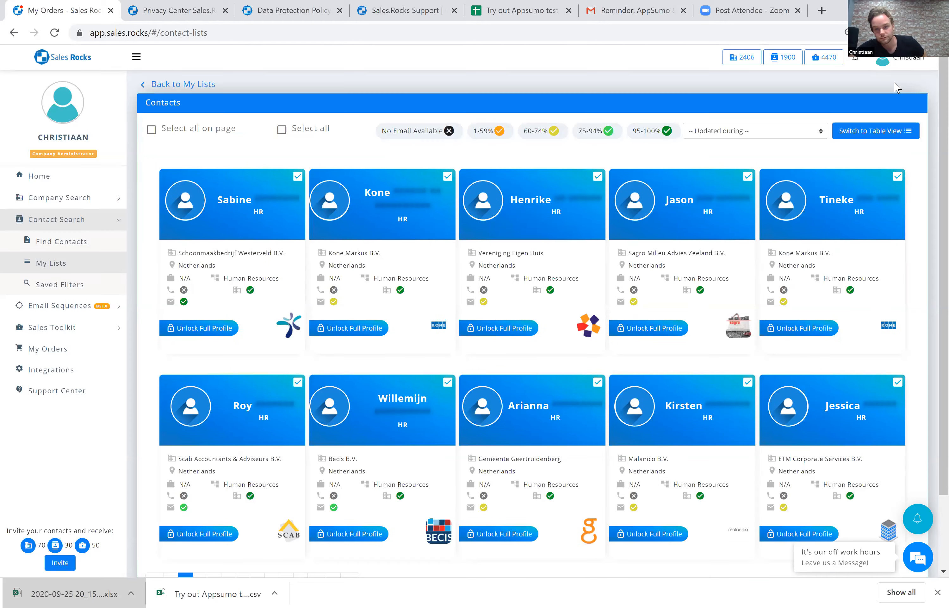
{"action": "left_click", "coordinate": [889, 135]}
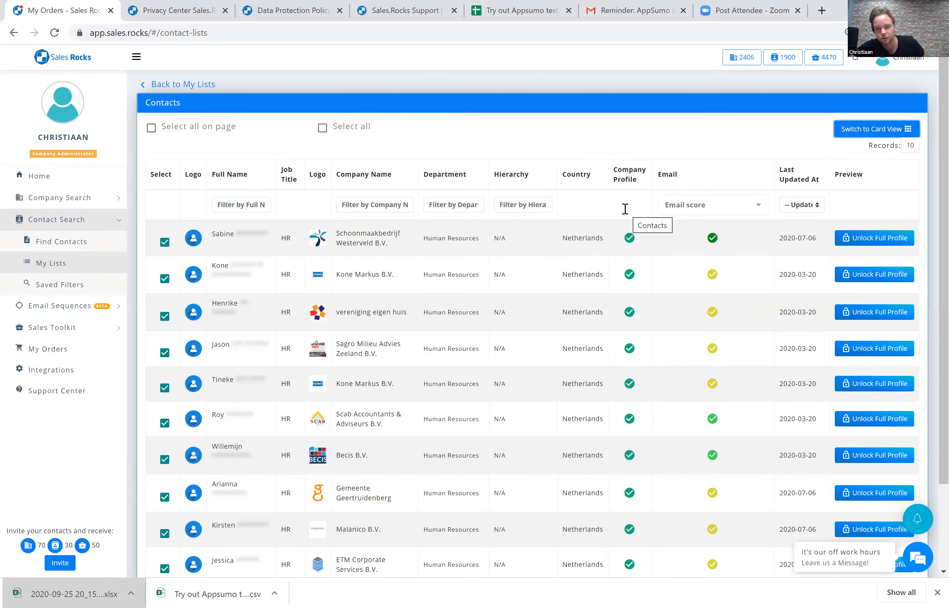
Look over the contacts table, the contact search filters and the saved contact filters.
{"action": "scroll", "coordinate": [625, 209], "scroll_direction": "down", "scroll_amount": 2}
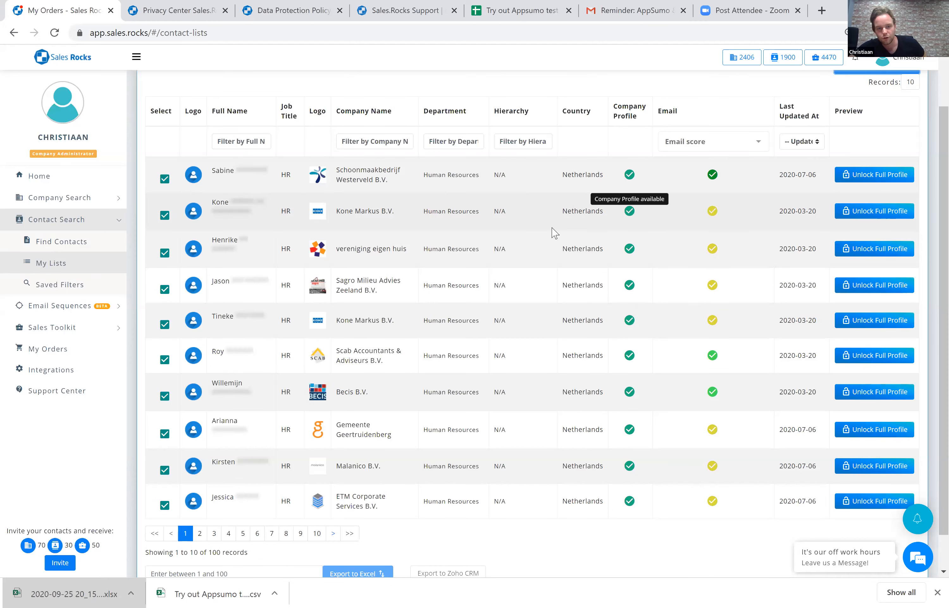
{"action": "scroll", "coordinate": [556, 229], "scroll_direction": "up", "scroll_amount": 2}
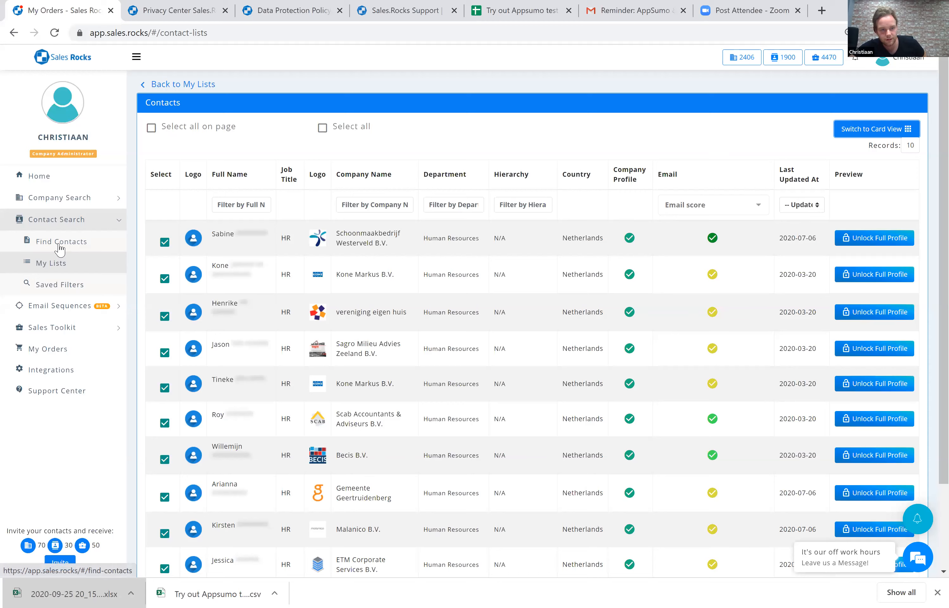
{"action": "left_click", "coordinate": [58, 244]}
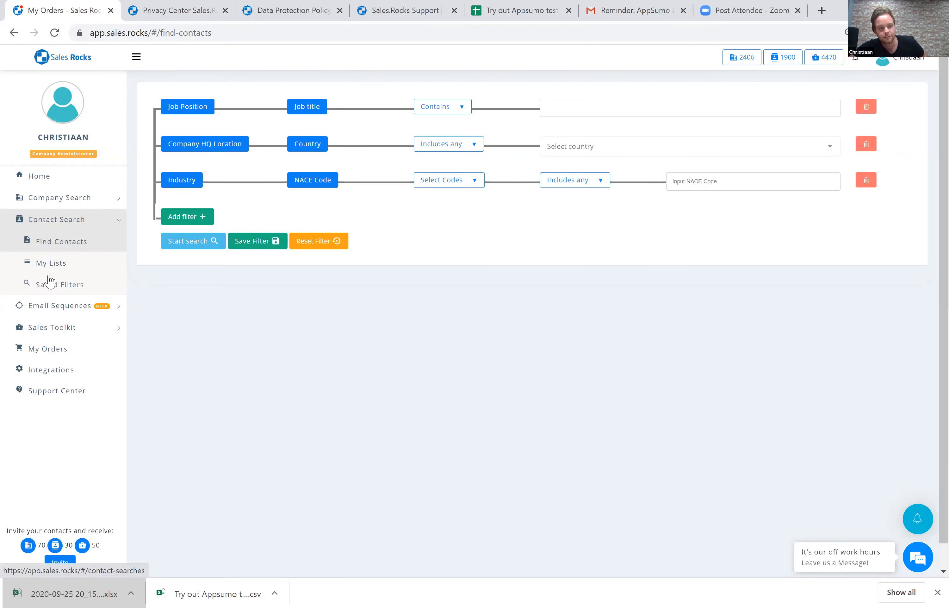
{"action": "left_click", "coordinate": [58, 290]}
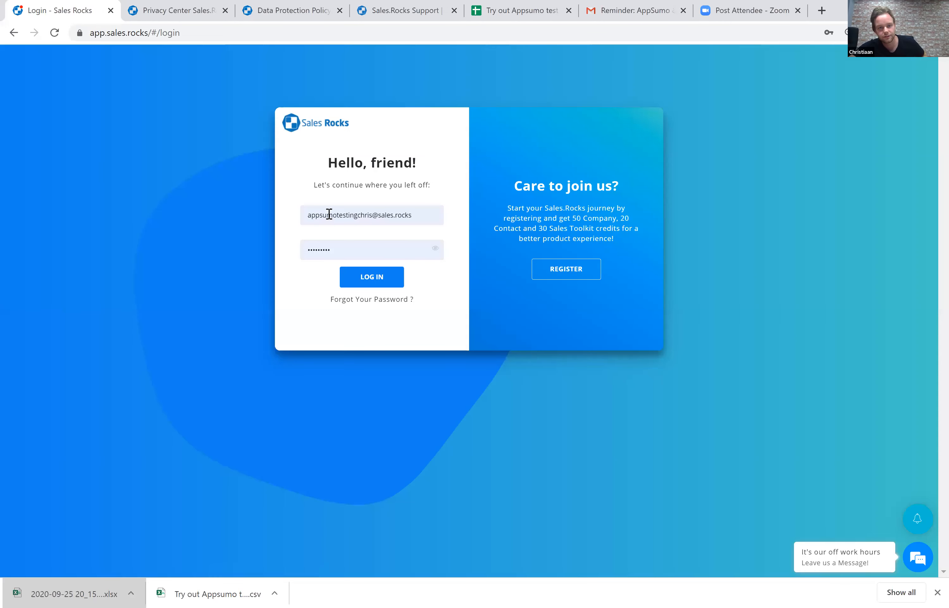
Log back in with the prefilled credentials and reopen the saved Contacts list under the contact search lists.
{"action": "left_click", "coordinate": [373, 281]}
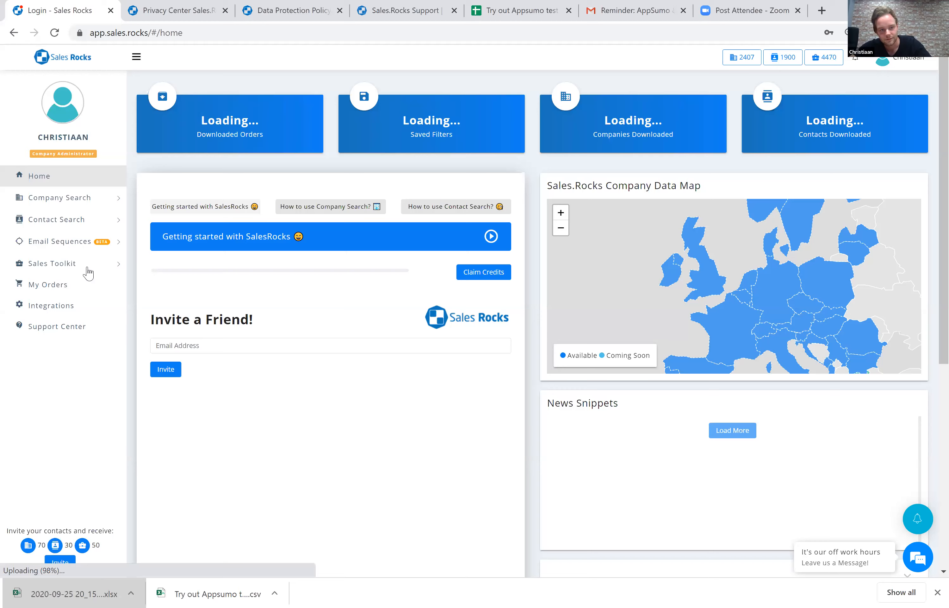
{"action": "left_click", "coordinate": [60, 220]}
{"action": "left_click", "coordinate": [56, 263]}
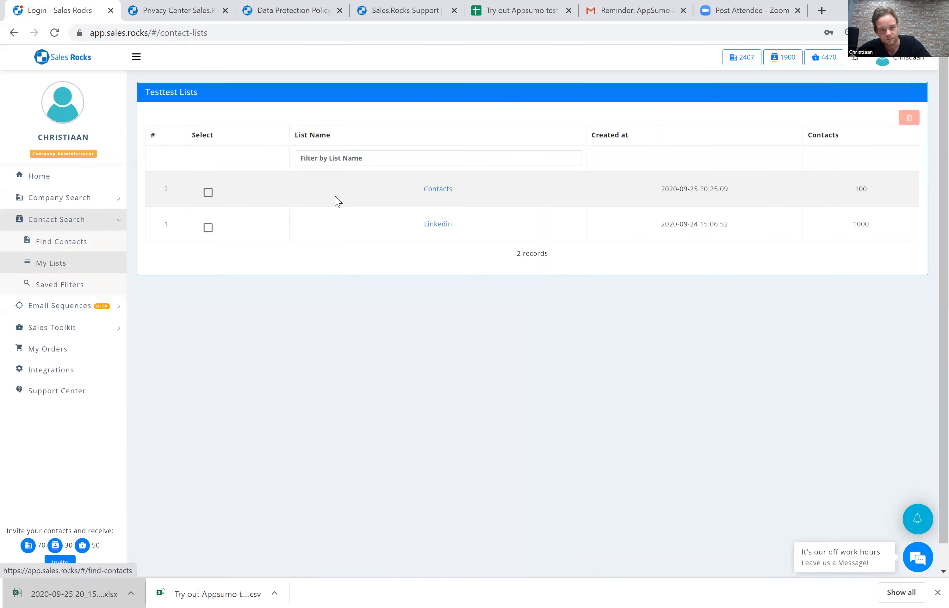
{"action": "left_click", "coordinate": [438, 189]}
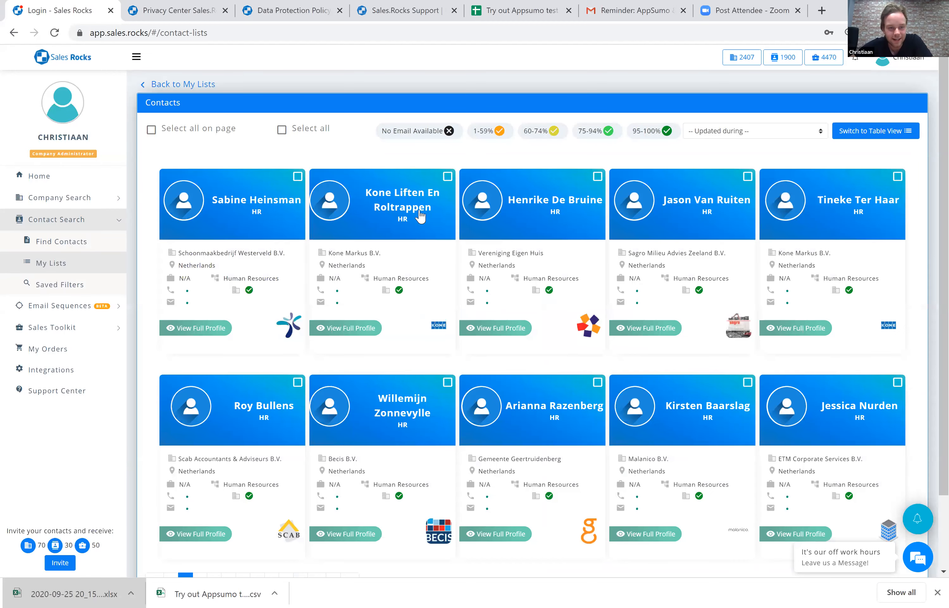
Open the full profile of the first contact in the list and examine its general, contact and location details.
{"action": "scroll", "coordinate": [248, 288], "scroll_direction": "down", "scroll_amount": 2}
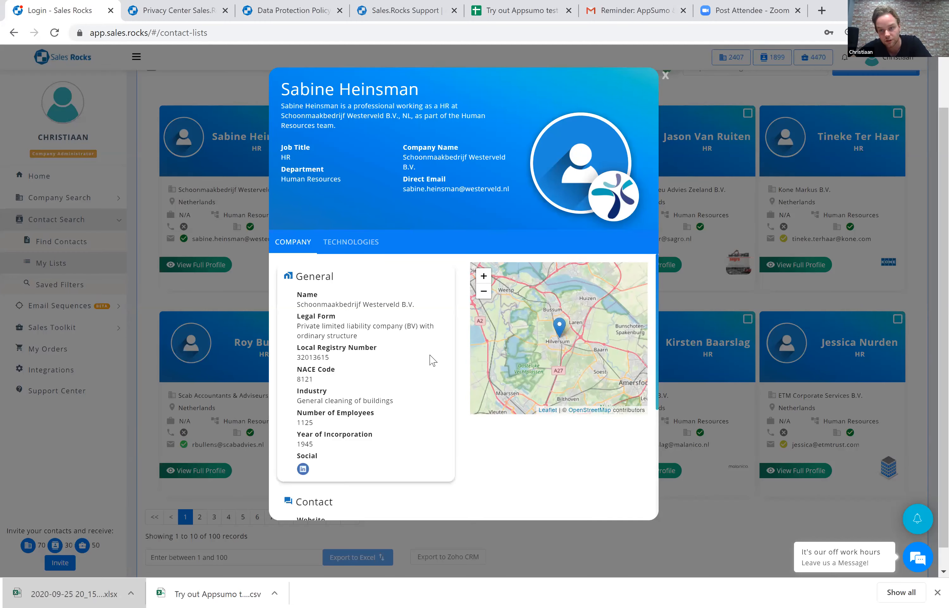
{"action": "scroll", "coordinate": [433, 454], "scroll_direction": "down", "scroll_amount": 2}
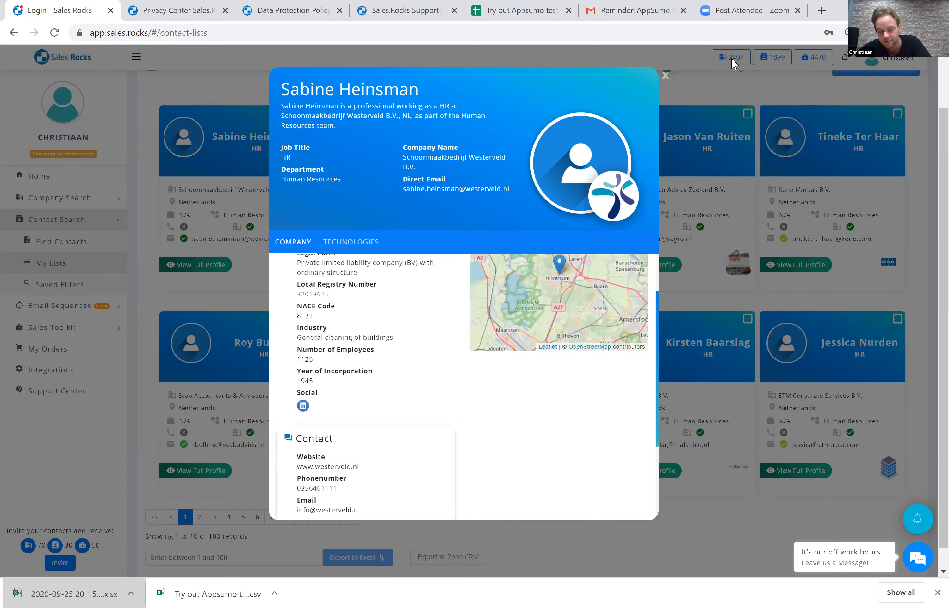
{"action": "scroll", "coordinate": [315, 400], "scroll_direction": "down", "scroll_amount": 4}
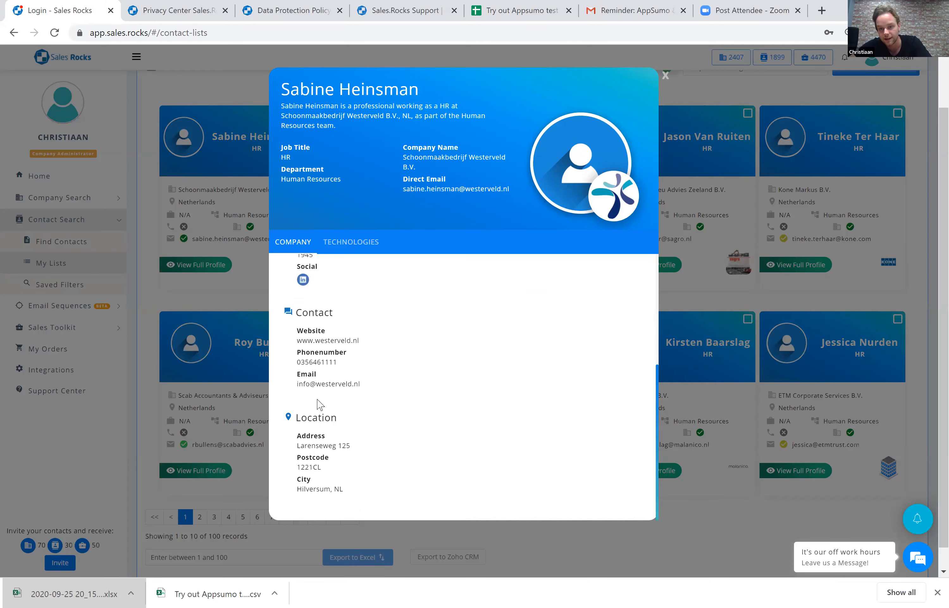
{"action": "scroll", "coordinate": [319, 403], "scroll_direction": "up", "scroll_amount": 6}
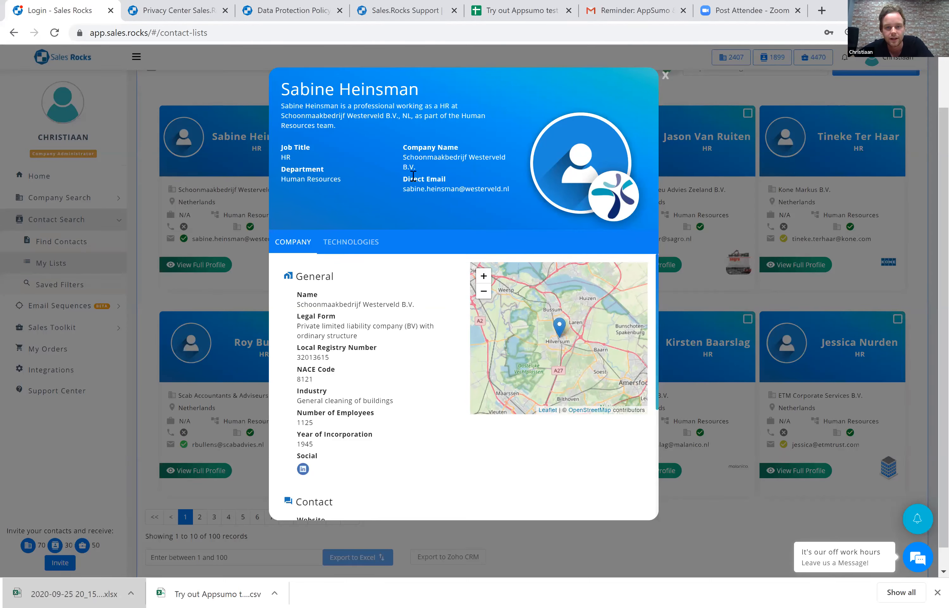
Check the technologies in the contact's profile and review the company information again.
{"action": "left_click", "coordinate": [337, 247]}
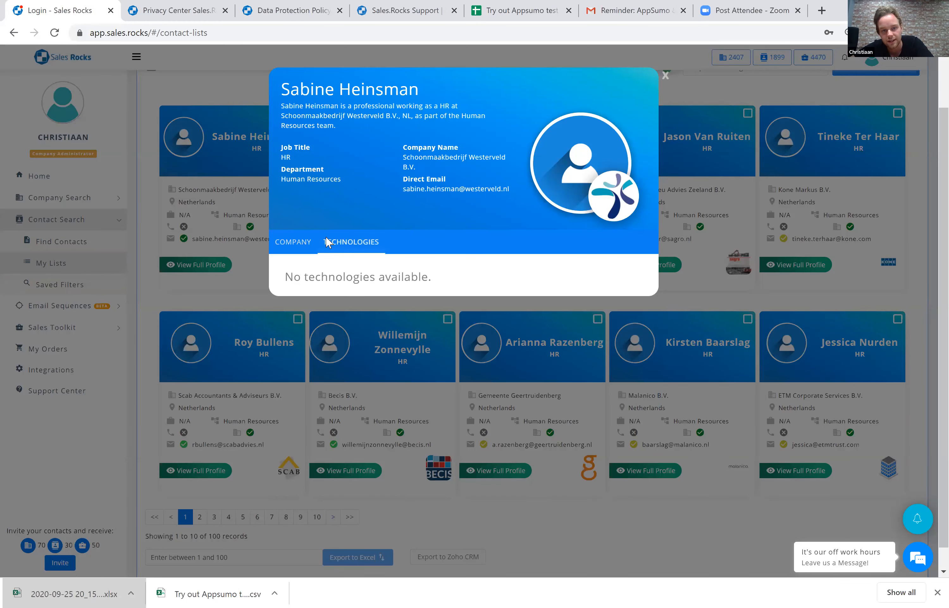
{"action": "left_click", "coordinate": [300, 249]}
{"action": "scroll", "coordinate": [316, 315], "scroll_direction": "down", "scroll_amount": 2}
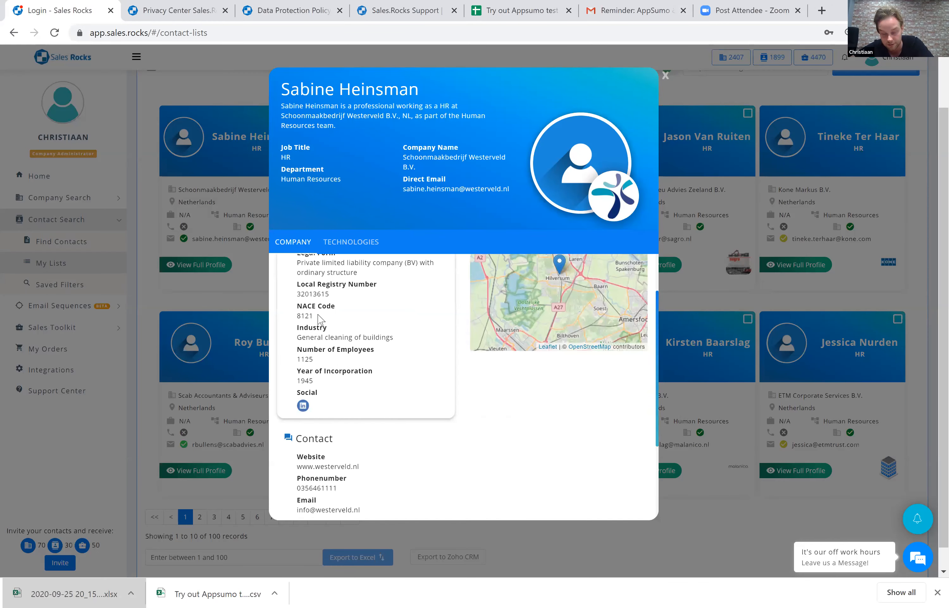
{"action": "scroll", "coordinate": [319, 318], "scroll_direction": "down", "scroll_amount": 2}
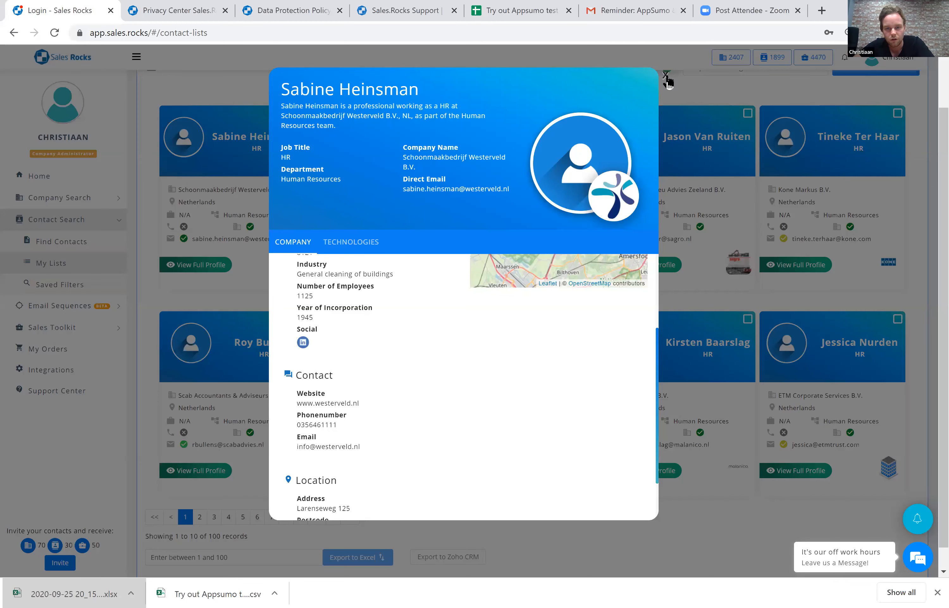
Download the newest Contact Search order of 100 credits from the orders overview and open the Excel file.
{"action": "left_click", "coordinate": [43, 351]}
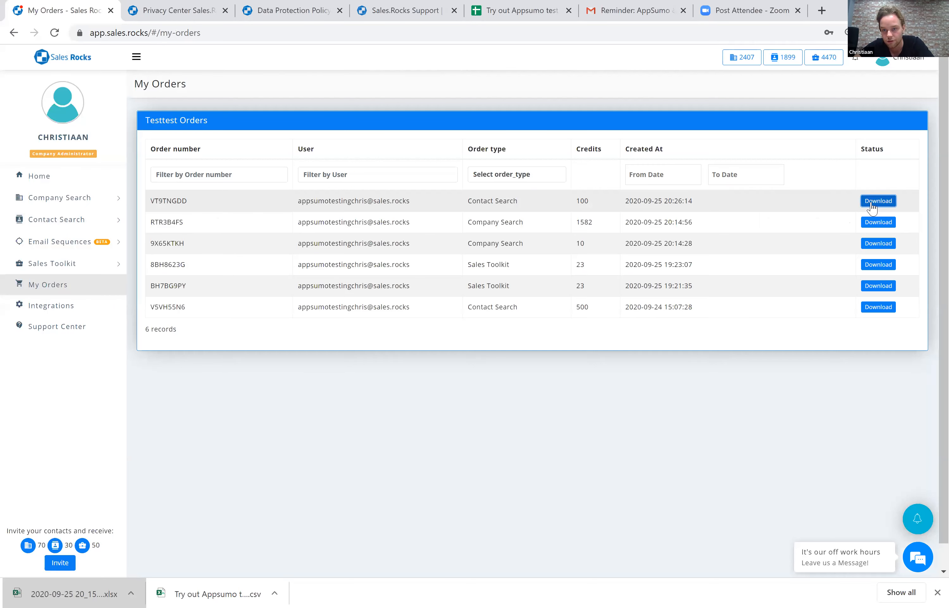
{"action": "left_click", "coordinate": [64, 594]}
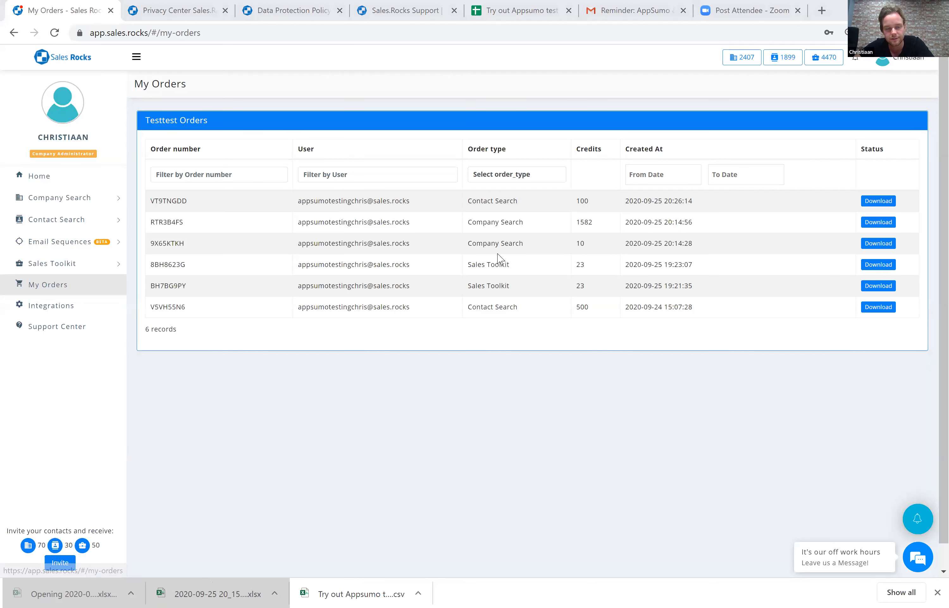